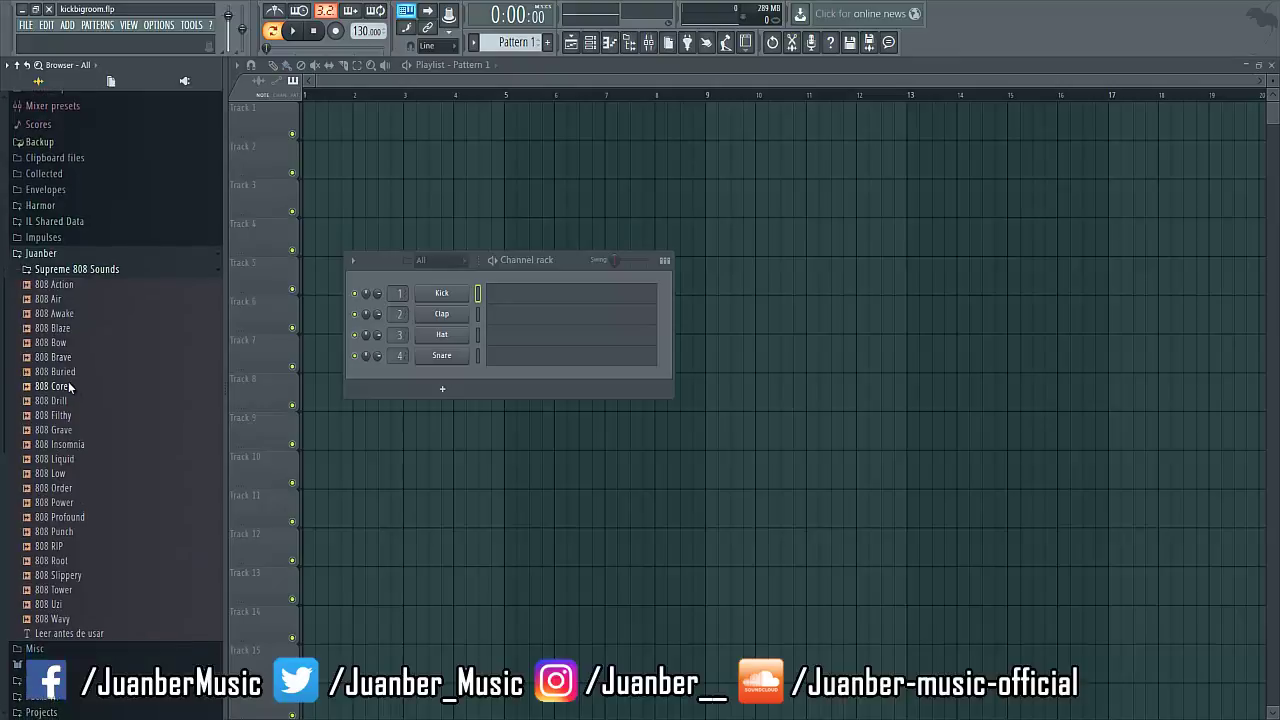
# Preview the 808 Bow, 808 Insomnia and 808 Punch samples from the Supreme 808 Sounds folder.
pyautogui.click(50, 342)
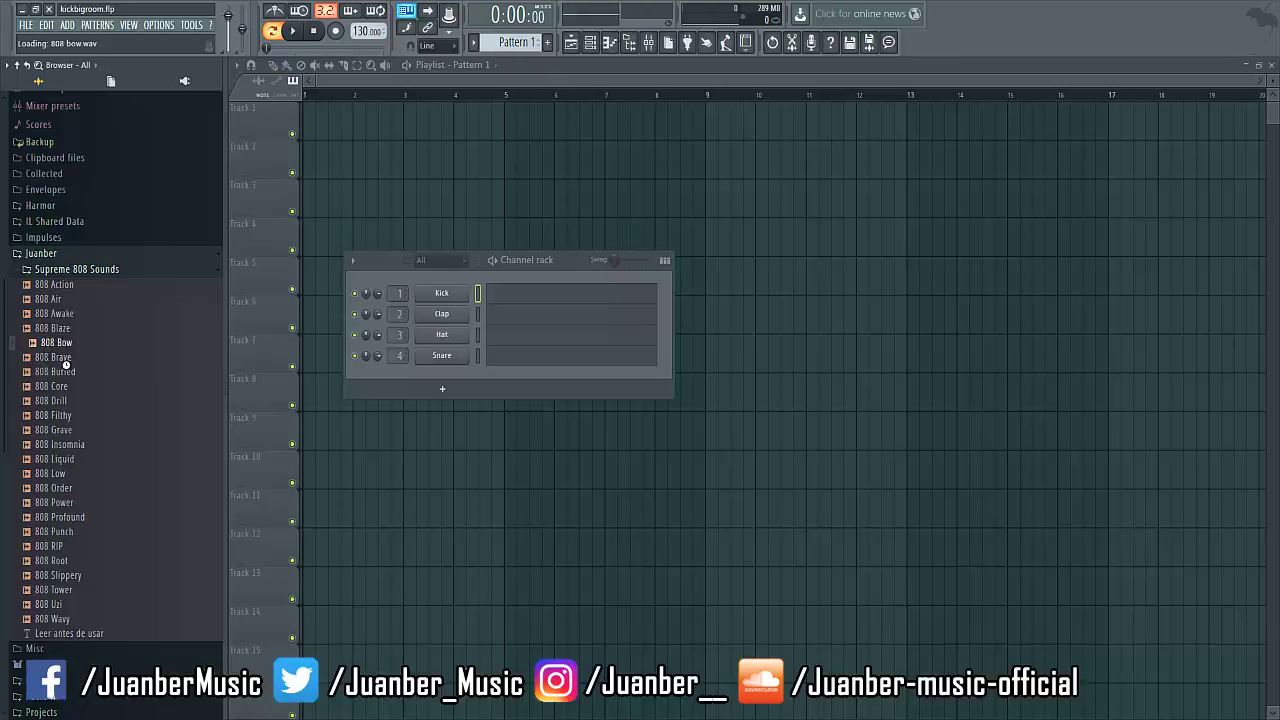
pyautogui.scroll(-3, 44, 357)
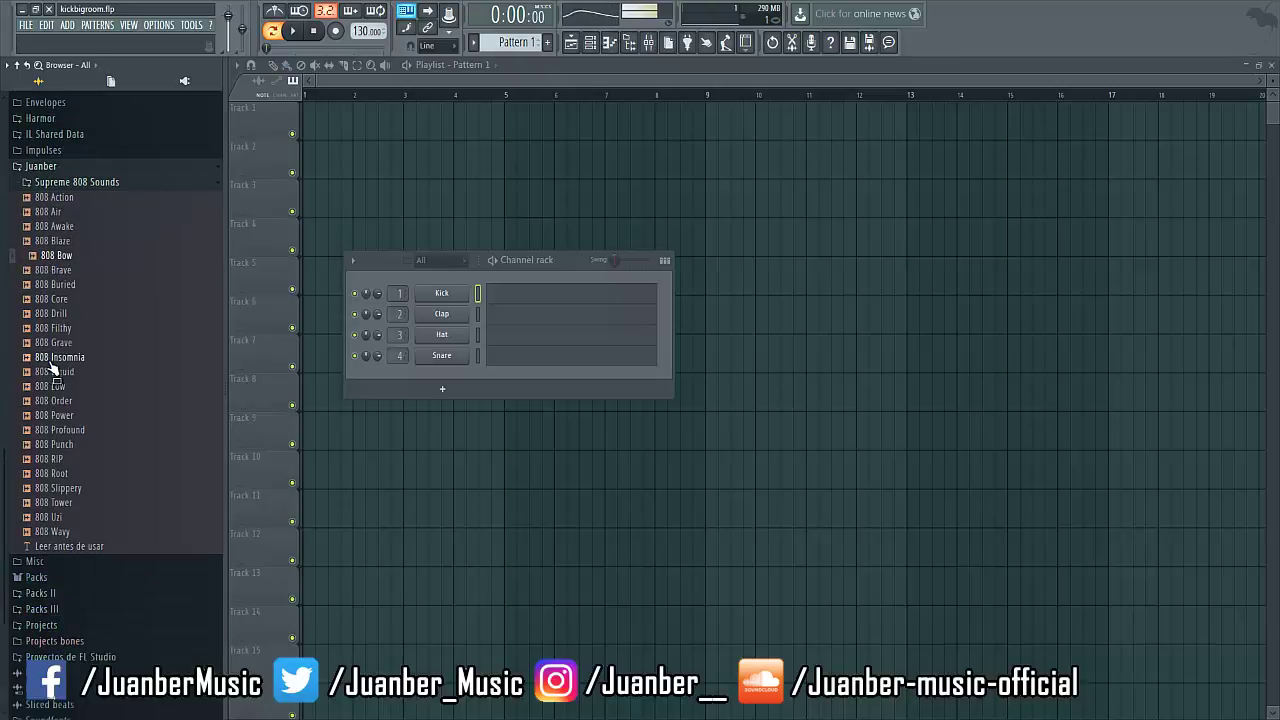
pyautogui.click(45, 256)
pyautogui.click(50, 342)
pyautogui.click(74, 357)
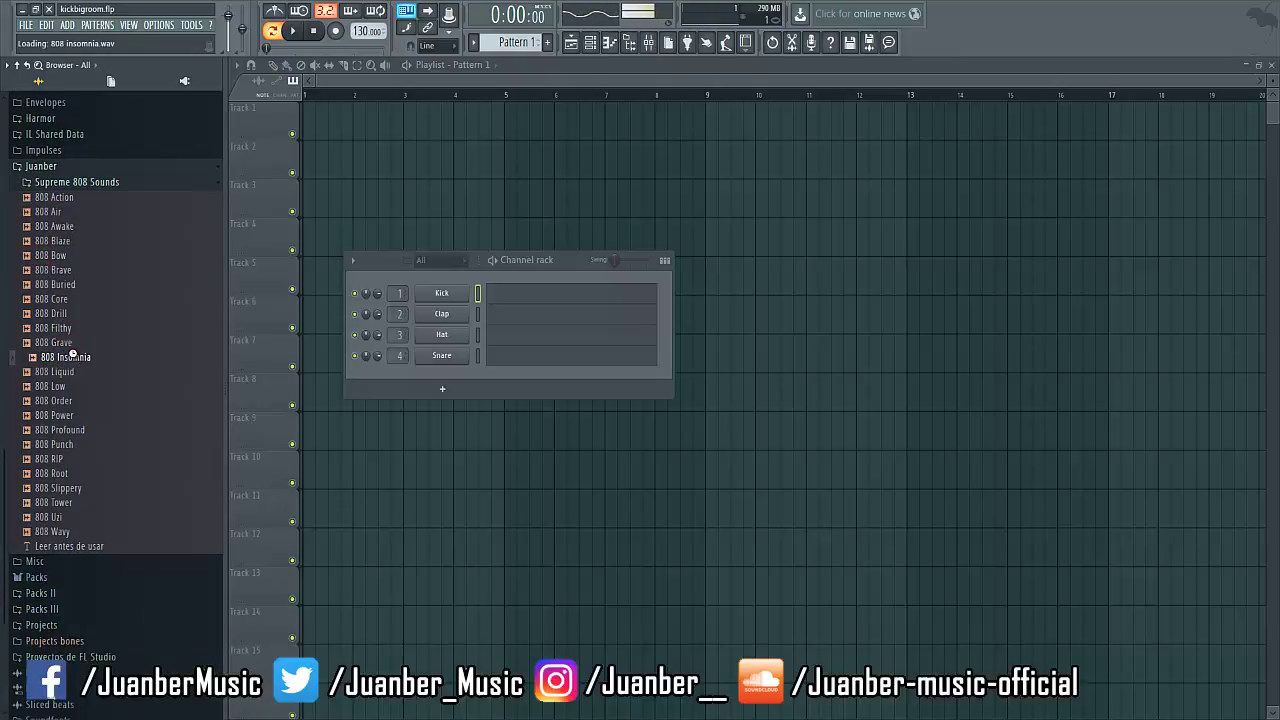
pyautogui.click(62, 444)
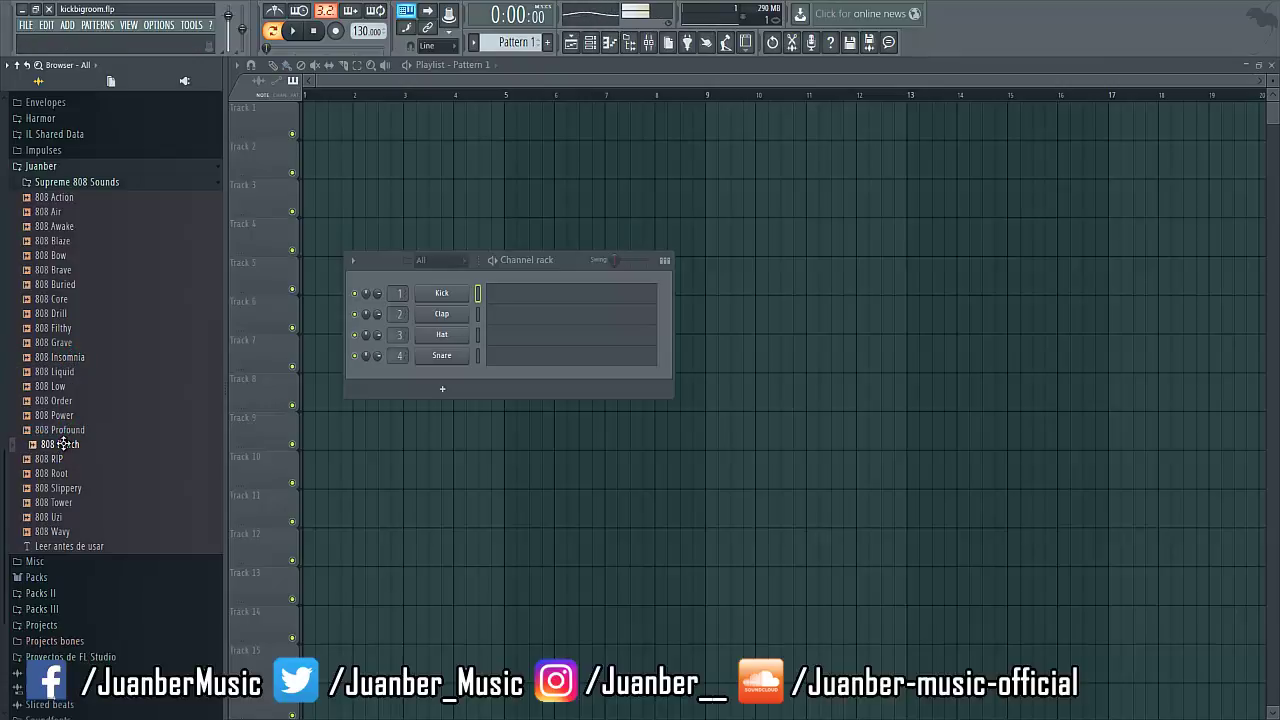
# Place the 808 Punch sample at the start of Track 1 in the playlist.
pyautogui.moveTo(62, 446); pyautogui.dragTo(328, 134)
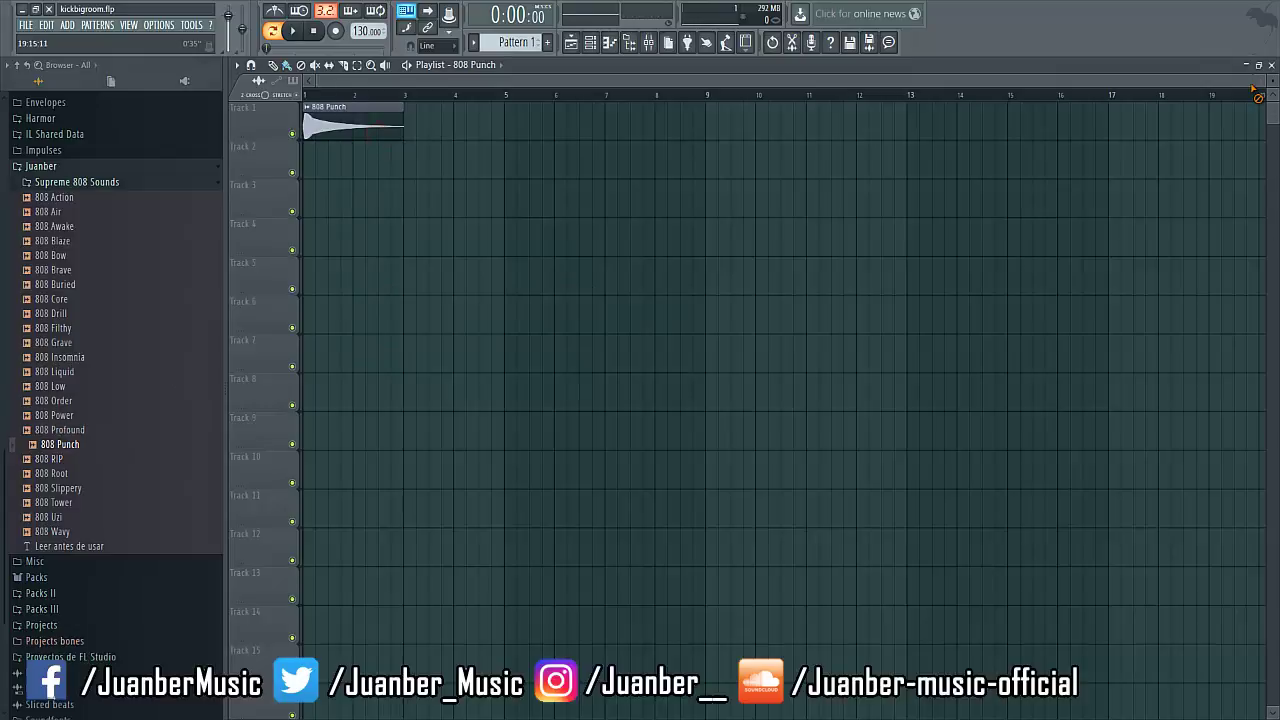
pyautogui.moveTo(1253, 85); pyautogui.dragTo(497, 344)
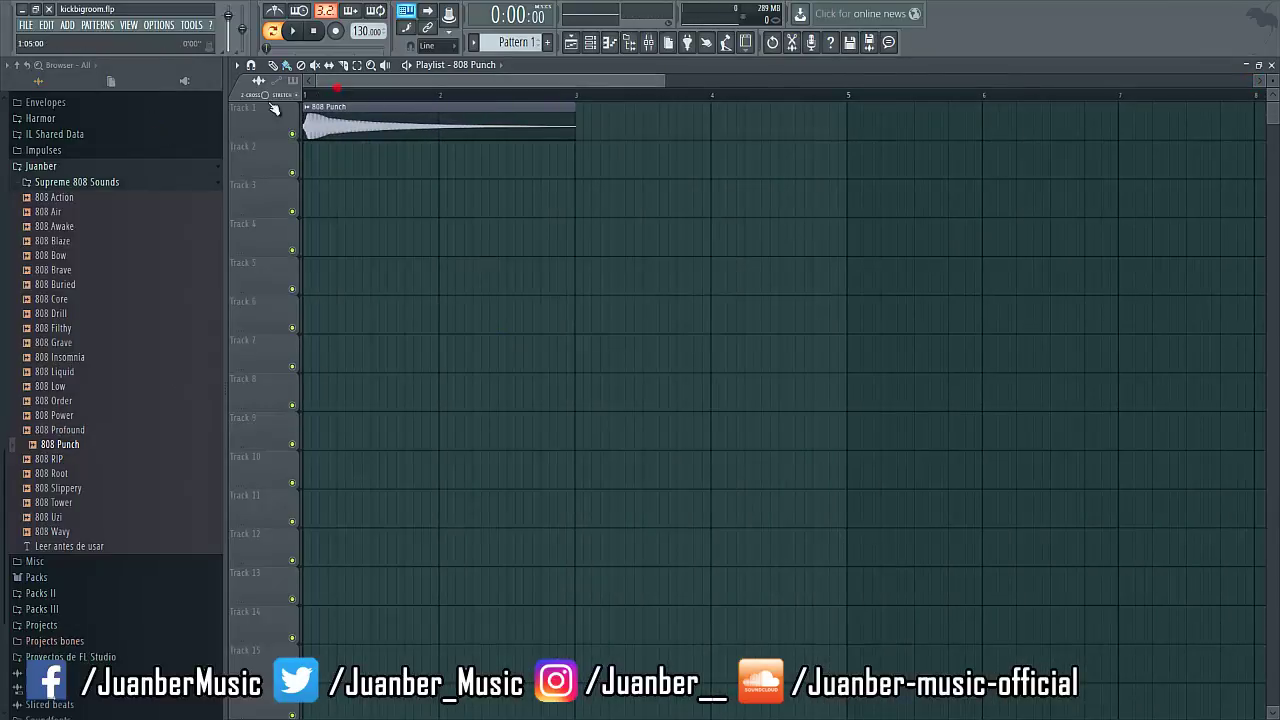
pyautogui.click(327, 95)
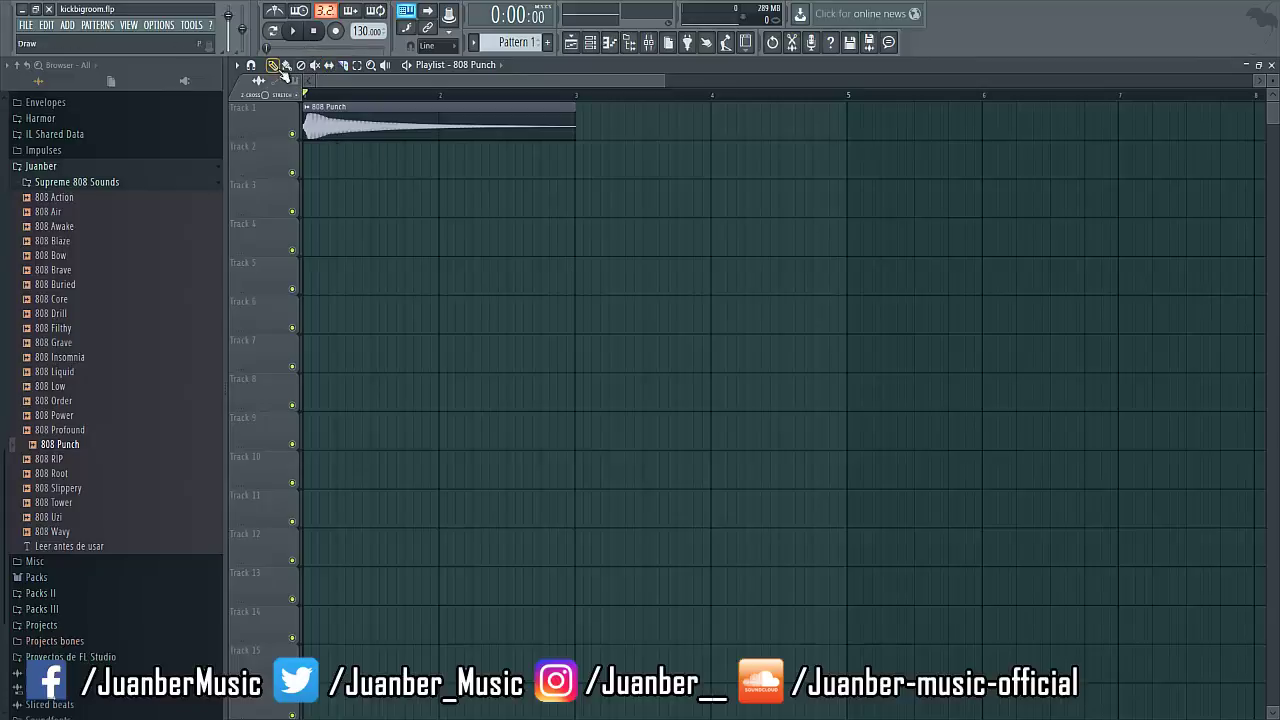
# Review the 808 Punch clip's channel settings and play the clip from the start of the playlist.
pyautogui.doubleClick(352, 131)
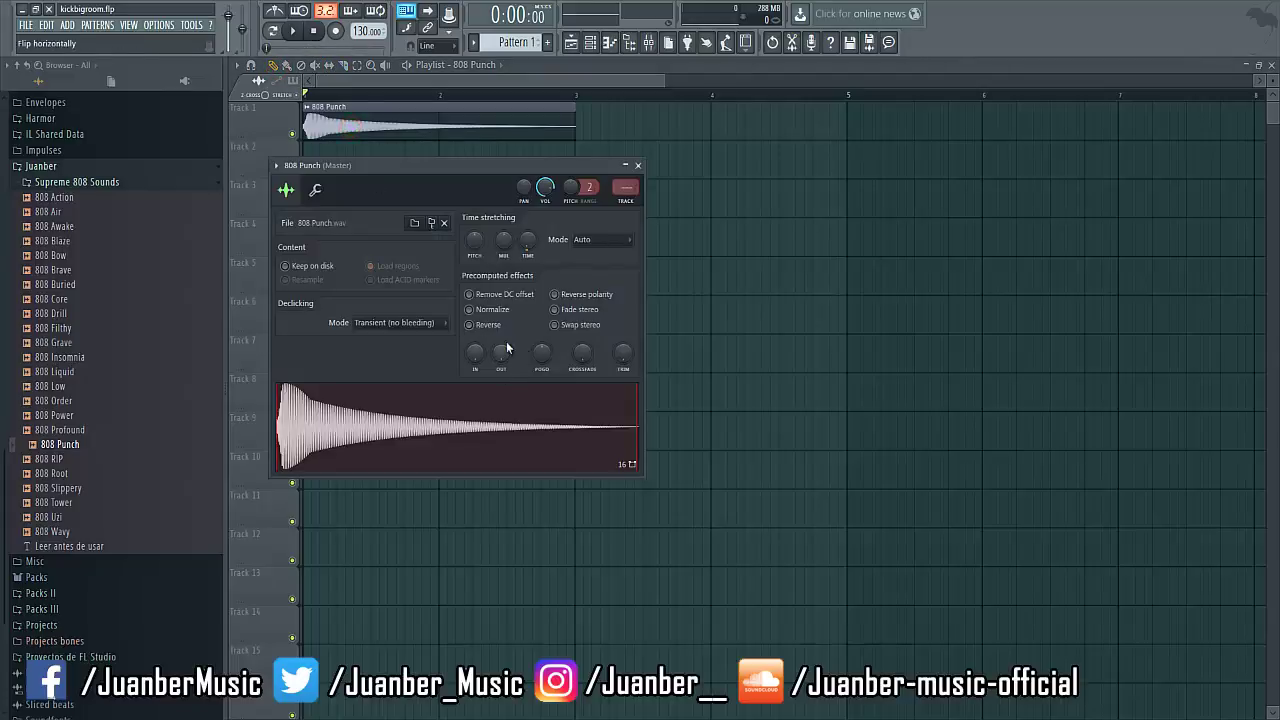
pyautogui.rightClick(522, 238)
pyautogui.click(509, 214)
pyautogui.moveTo(483, 172); pyautogui.dragTo(543, 157)
pyautogui.click(977, 157)
pyautogui.press('space')
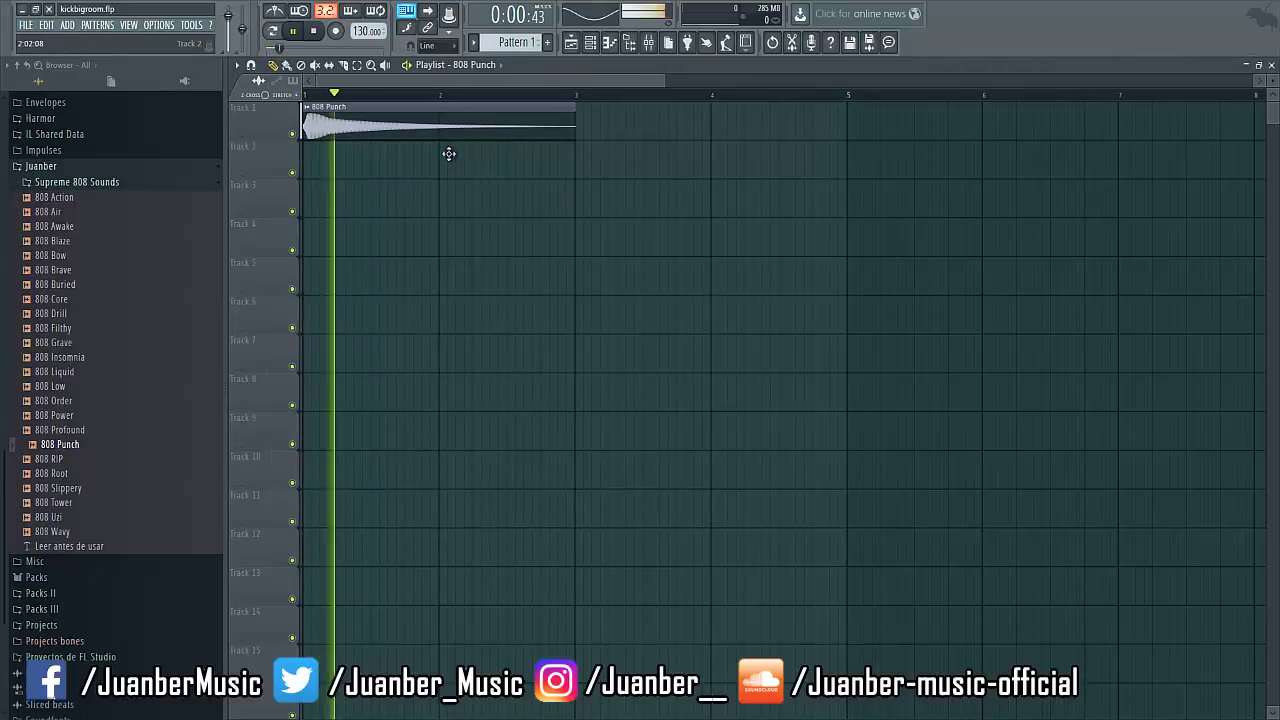
pyautogui.press('space')
pyautogui.press('space')
pyautogui.press('space')
# Create an automation clip for the 808 Punch channel volume and shorten it to about one beat on Track 2.
pyautogui.click(418, 127)
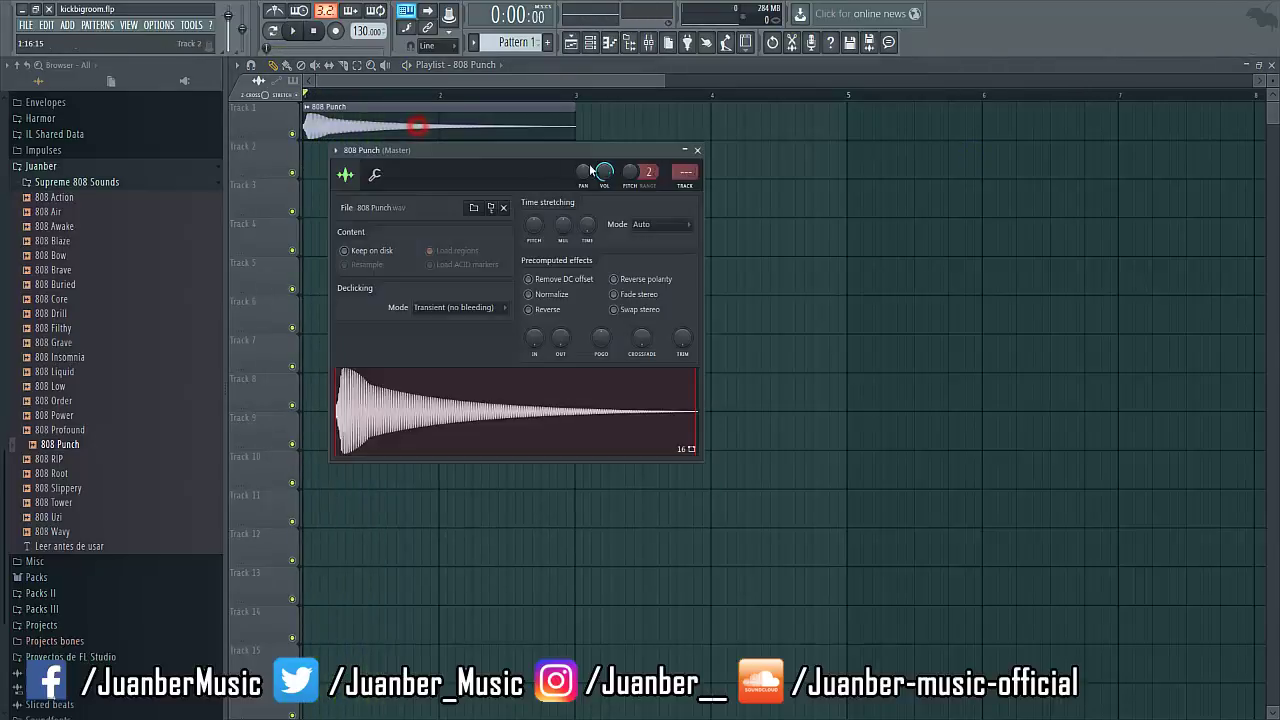
pyautogui.rightClick(604, 176)
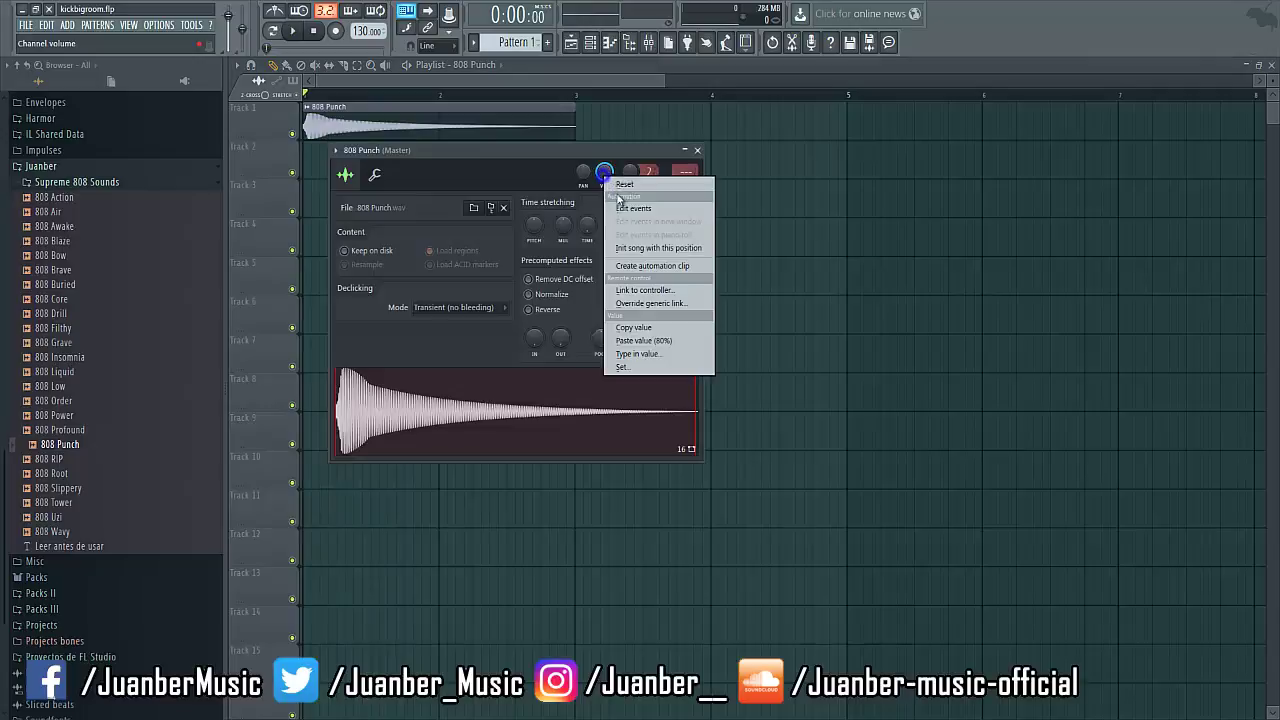
pyautogui.click(648, 268)
pyautogui.click(800, 262)
pyautogui.moveTo(581, 160); pyautogui.dragTo(363, 187)
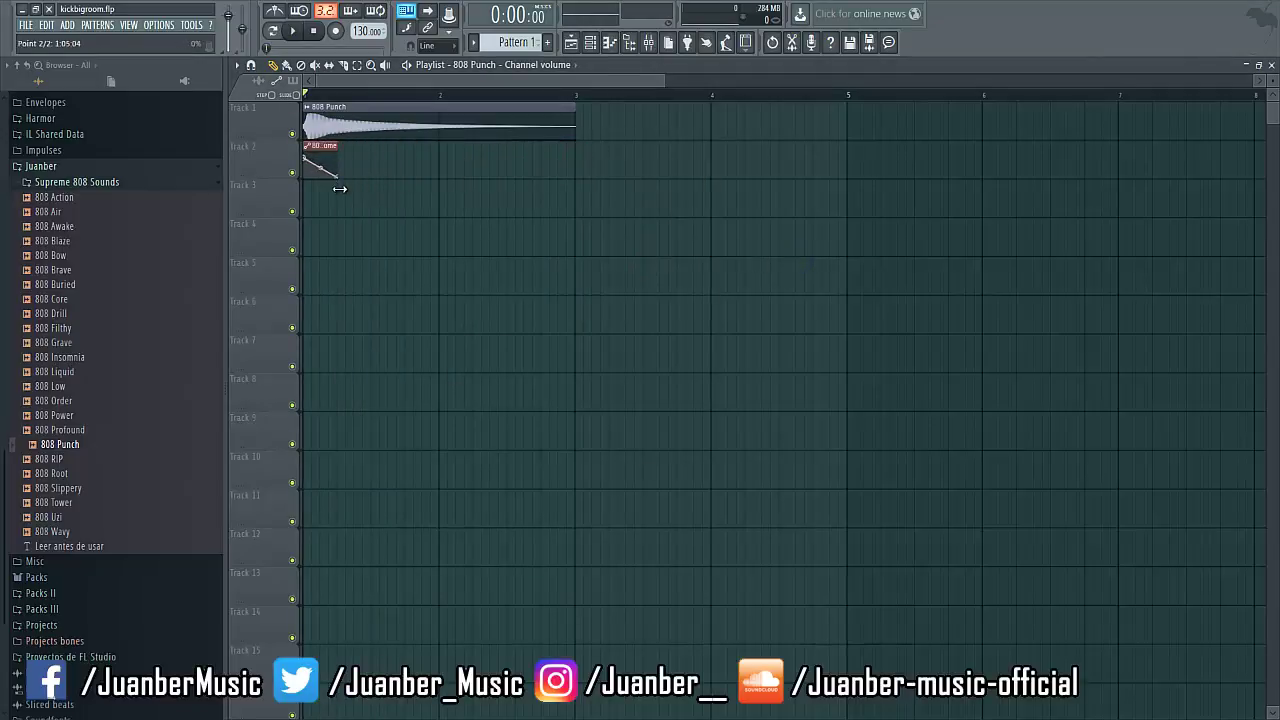
# Play the 808 Punch sample with its volume automation from the start to check where it cuts off.
pyautogui.moveTo(667, 84); pyautogui.dragTo(414, 208)
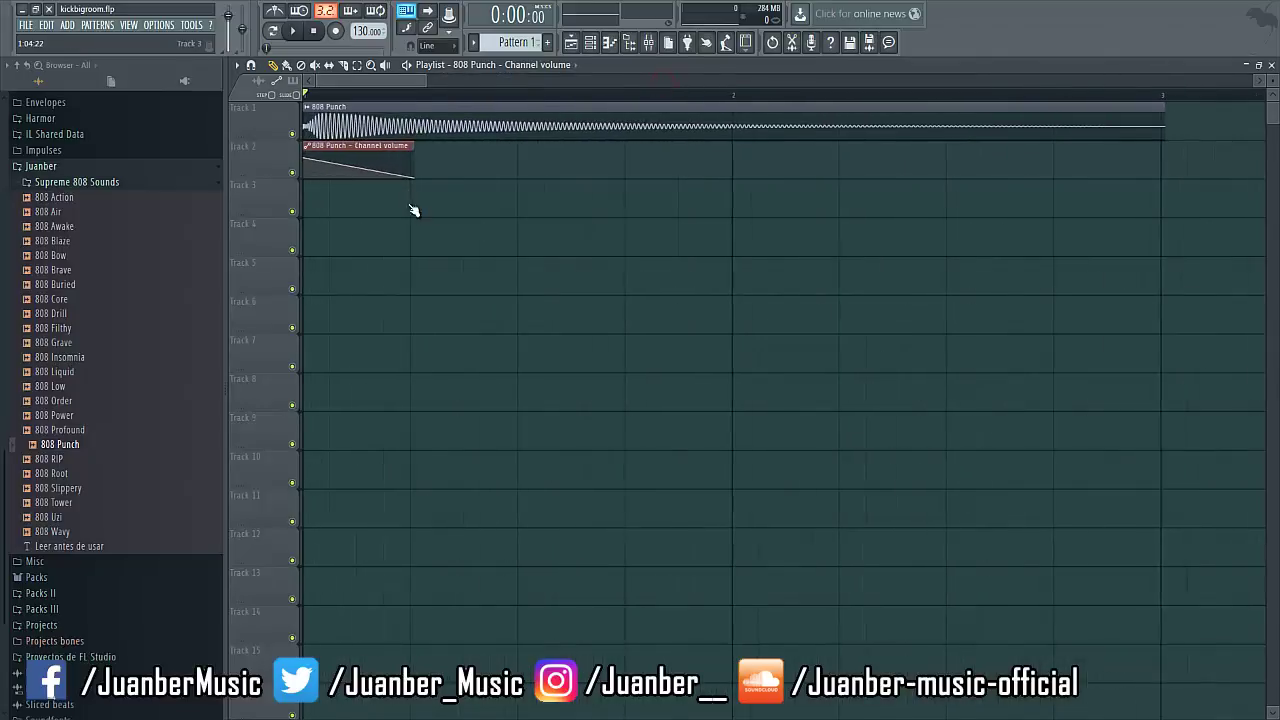
pyautogui.moveTo(309, 98)
pyautogui.mouseDown()
pyautogui.moveTo(409, 98)
pyautogui.moveTo(304, 111)
pyautogui.mouseUp()
pyautogui.press('space')
pyautogui.press('space')
pyautogui.press('space')
pyautogui.press('space')
# With snapping set to none, align the volume automation's end with the first beat line and bend its fade into a convex curve.
pyautogui.click(428, 45)
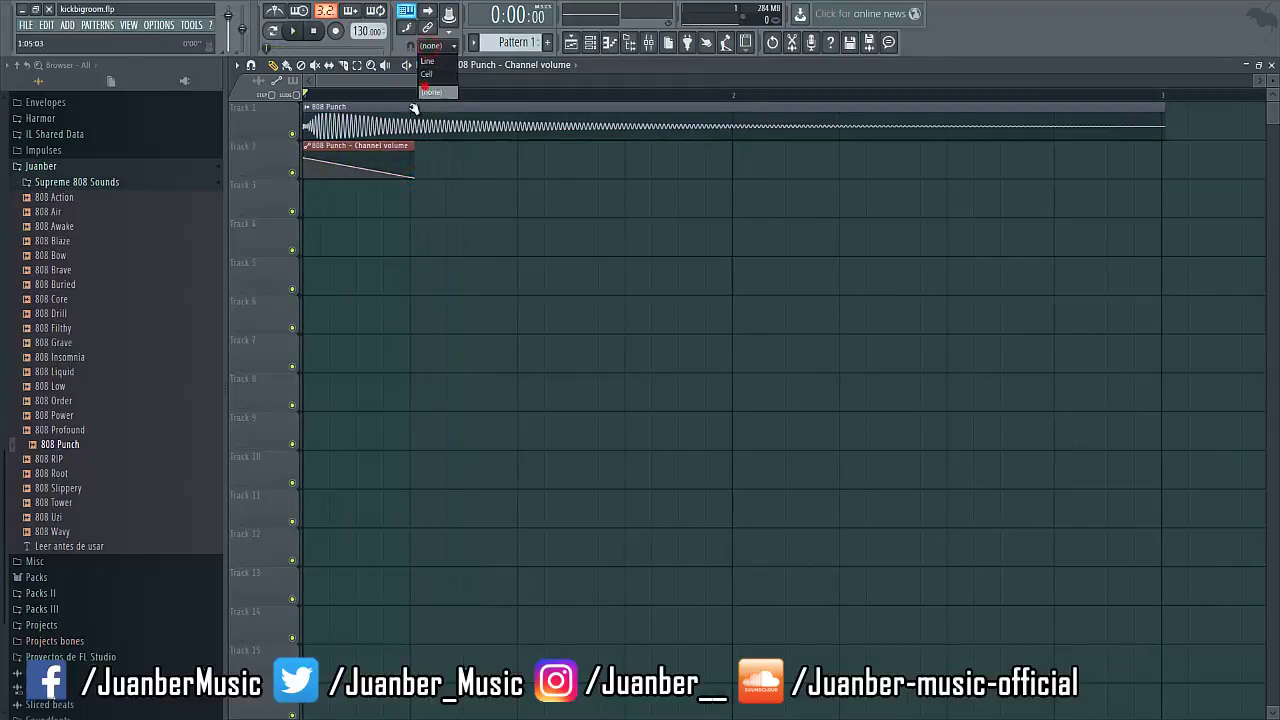
pyautogui.click(426, 91)
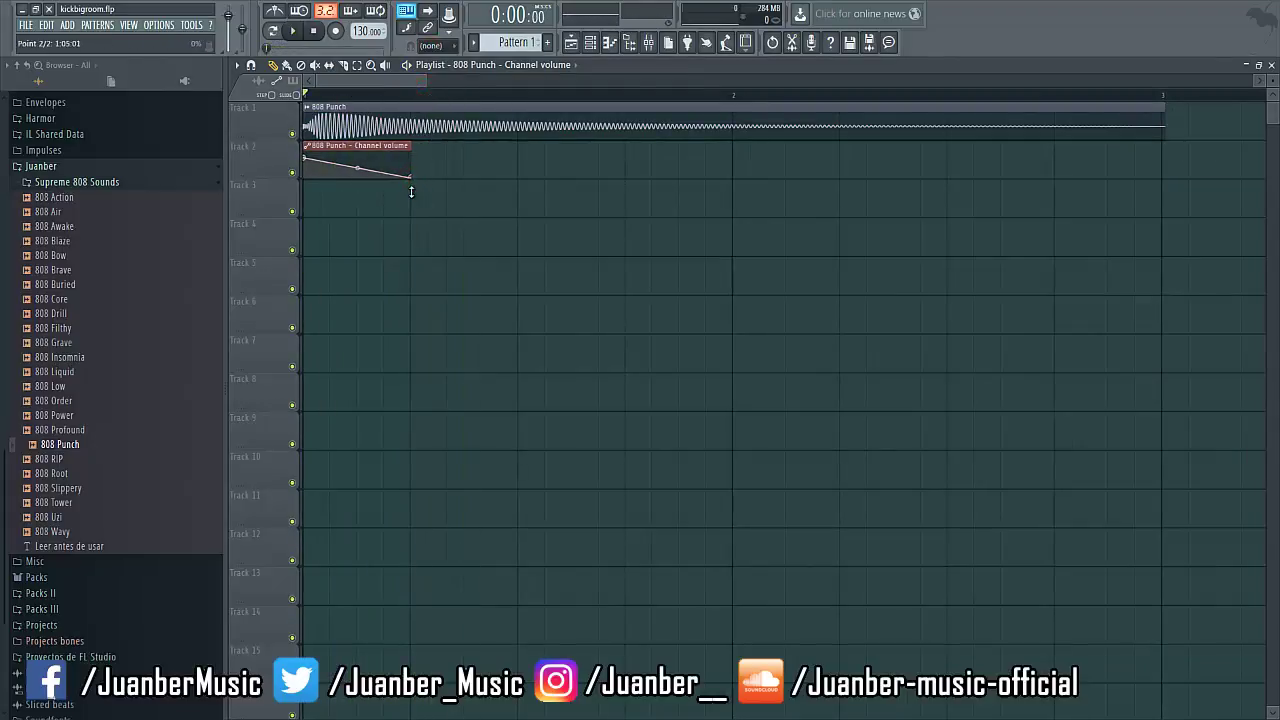
pyautogui.press('space')
pyautogui.press('space')
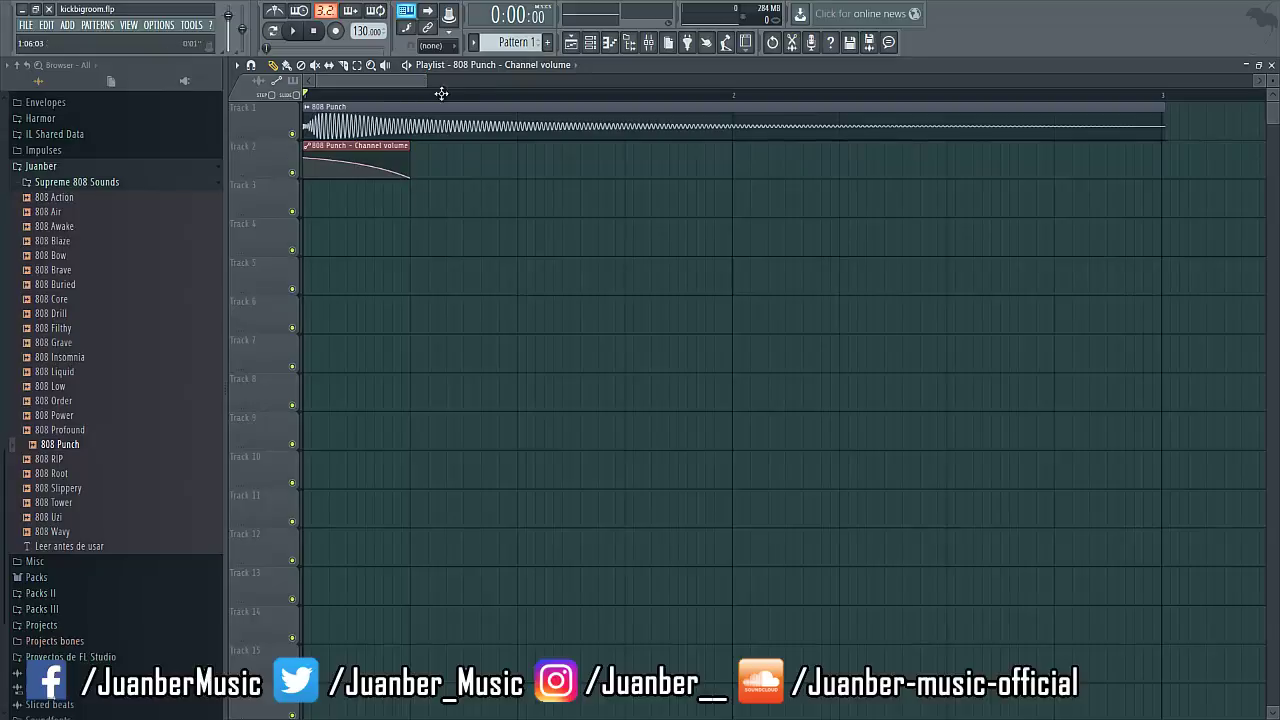
pyautogui.scroll(-5, 430, 86)
pyautogui.press('space')
pyautogui.press('space')
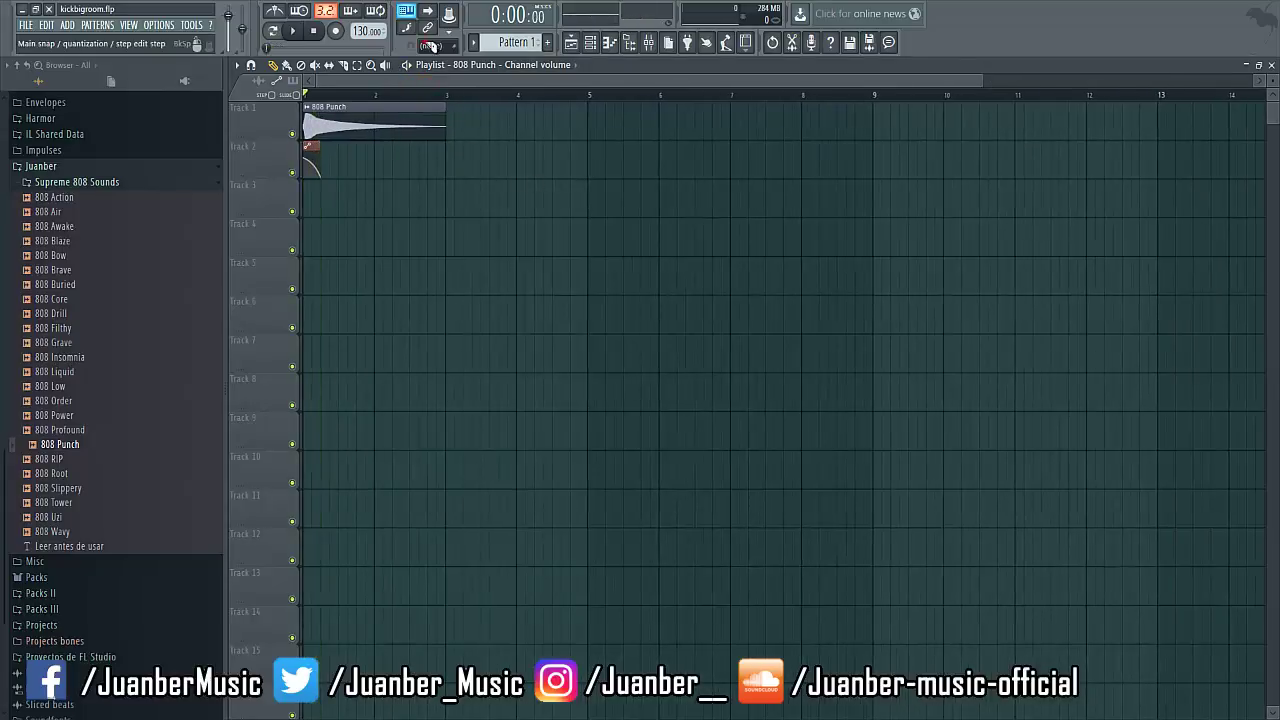
# With snapping set to Line, slice the 808 Punch clip at the end of its automation clip and delete the remaining tail.
pyautogui.click(430, 46)
pyautogui.click(430, 60)
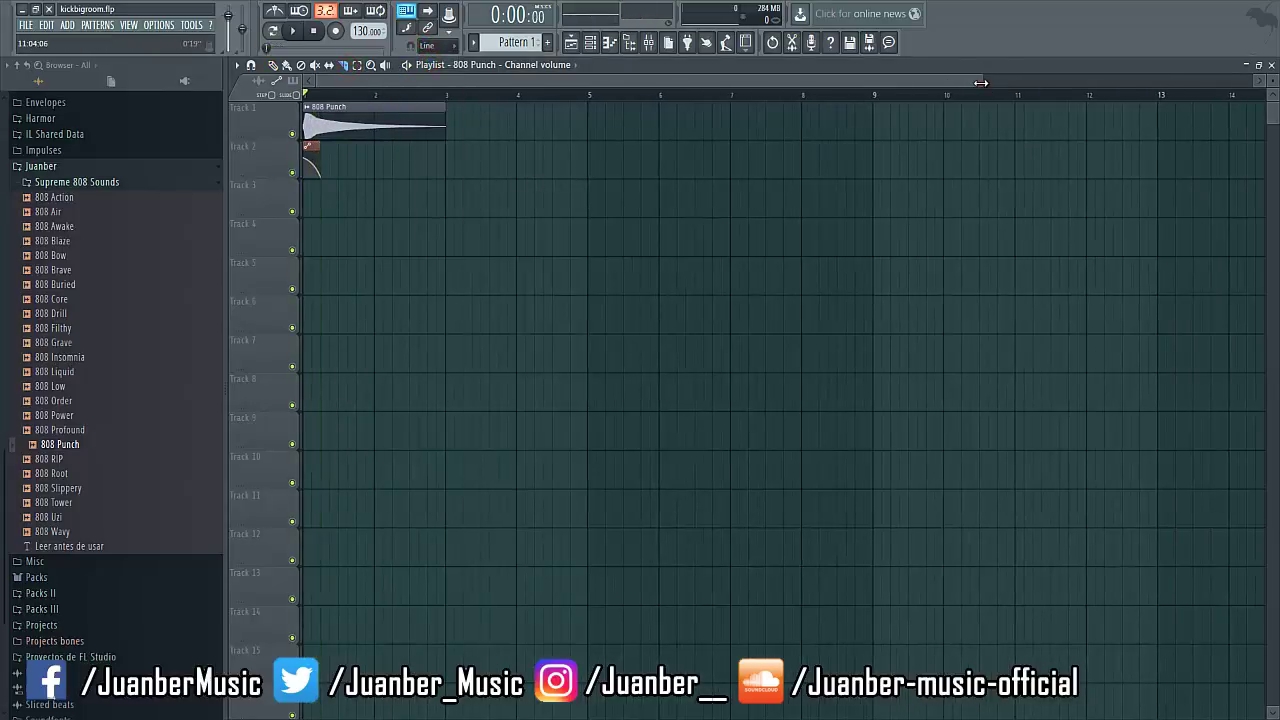
pyautogui.moveTo(981, 83)
pyautogui.mouseDown()
pyautogui.moveTo(339, 84)
pyautogui.moveTo(388, 84)
pyautogui.mouseUp()
pyautogui.moveTo(469, 162); pyautogui.dragTo(468, 108)
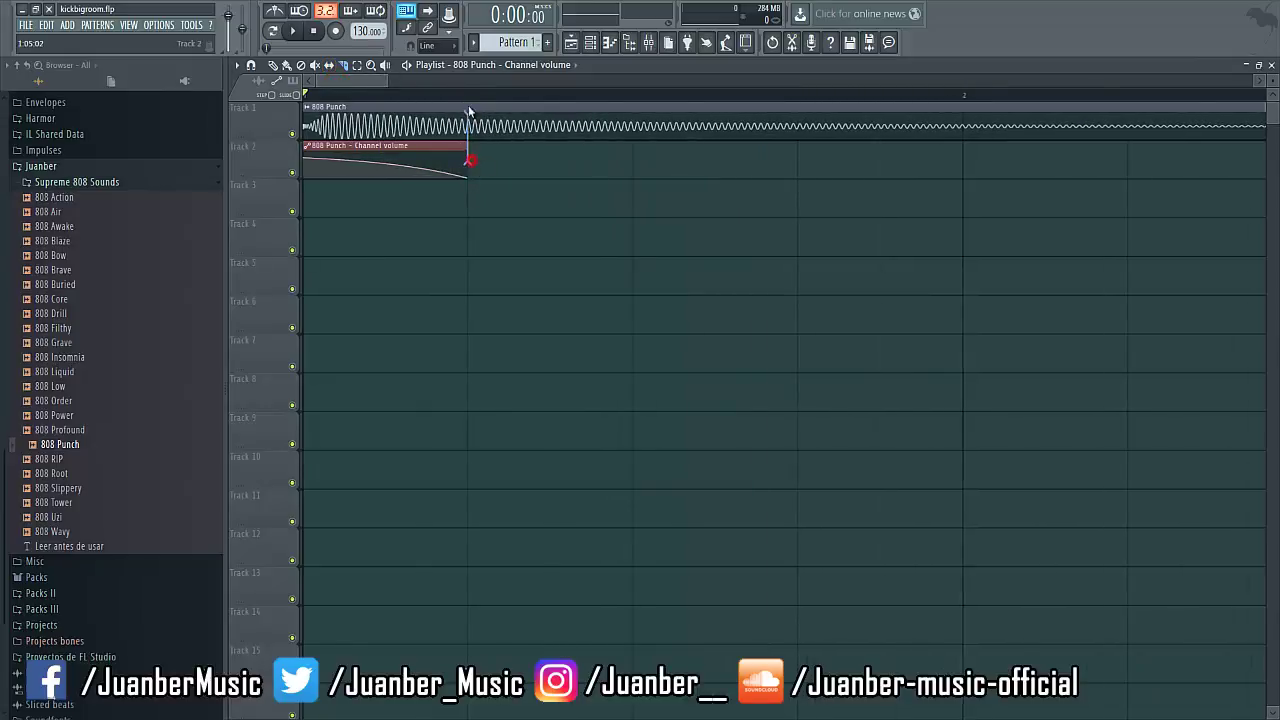
pyautogui.click(496, 104)
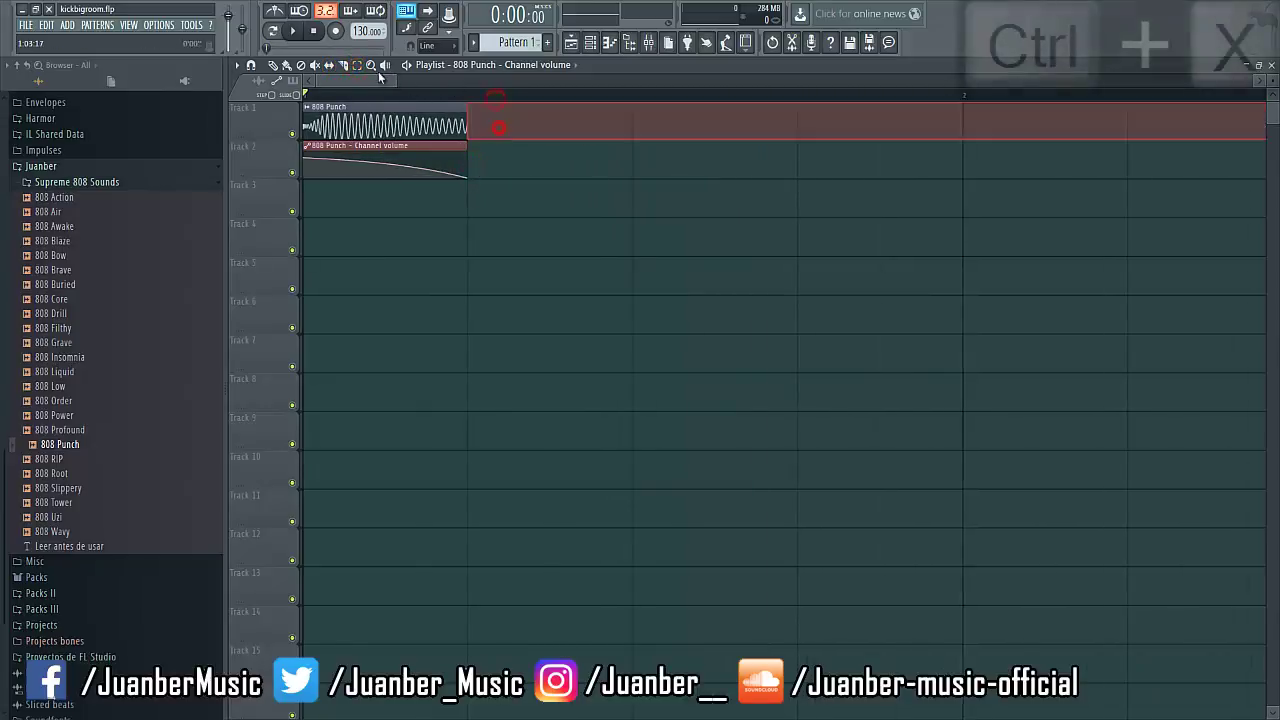
pyautogui.hotkey('ctrl', 'x')
# Duplicate the trimmed 808 Punch clip and its volume automation eleven times up to bar 4 and play the repeated kicks.
pyautogui.moveTo(402, 84); pyautogui.dragTo(567, 84)
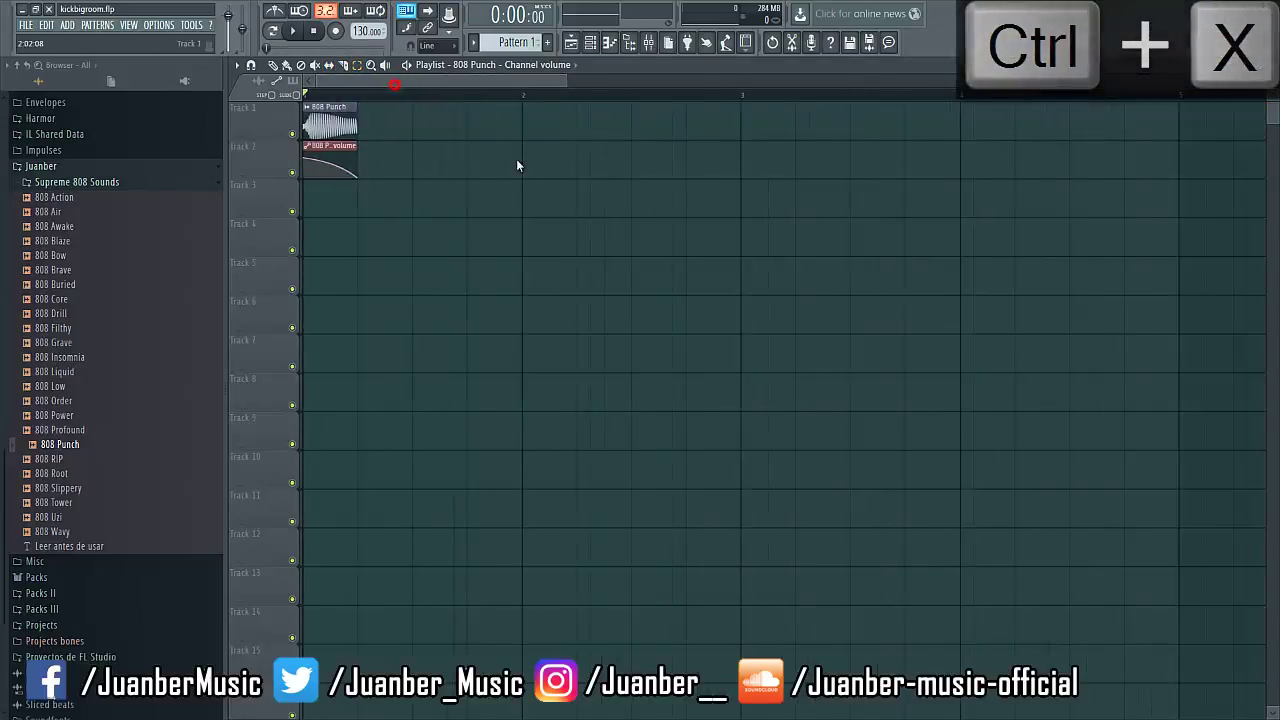
pyautogui.moveTo(509, 255); pyautogui.dragTo(318, 86)
pyautogui.hotkey('ctrl', 'b')
pyautogui.hotkey('ctrl', 'b')
pyautogui.hotkey('ctrl', 'b')
pyautogui.hotkey('ctrl', 'b')
pyautogui.hotkey('ctrl', 'b')
pyautogui.hotkey('ctrl', 'b')
pyautogui.hotkey('ctrl', 'b')
pyautogui.hotkey('ctrl', 'b')
pyautogui.hotkey('ctrl', 'b')
pyautogui.hotkey('ctrl', 'b')
pyautogui.hotkey('ctrl', 'b')
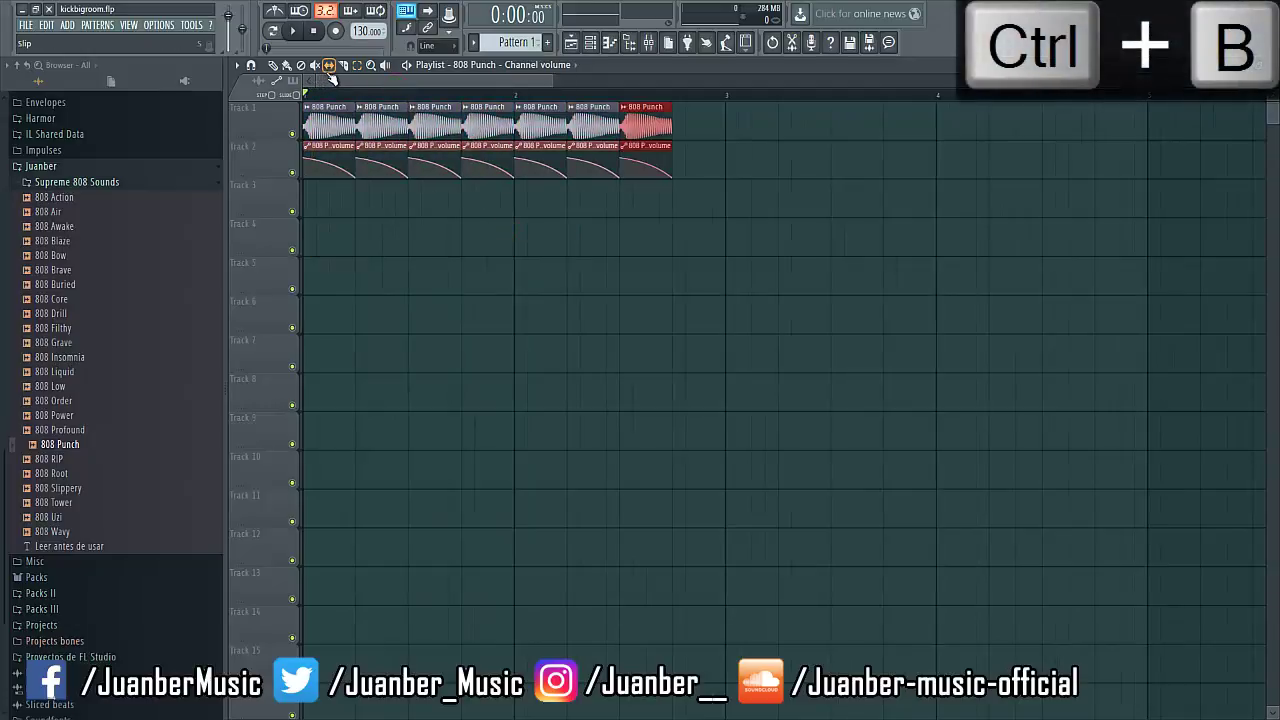
pyautogui.press('space')
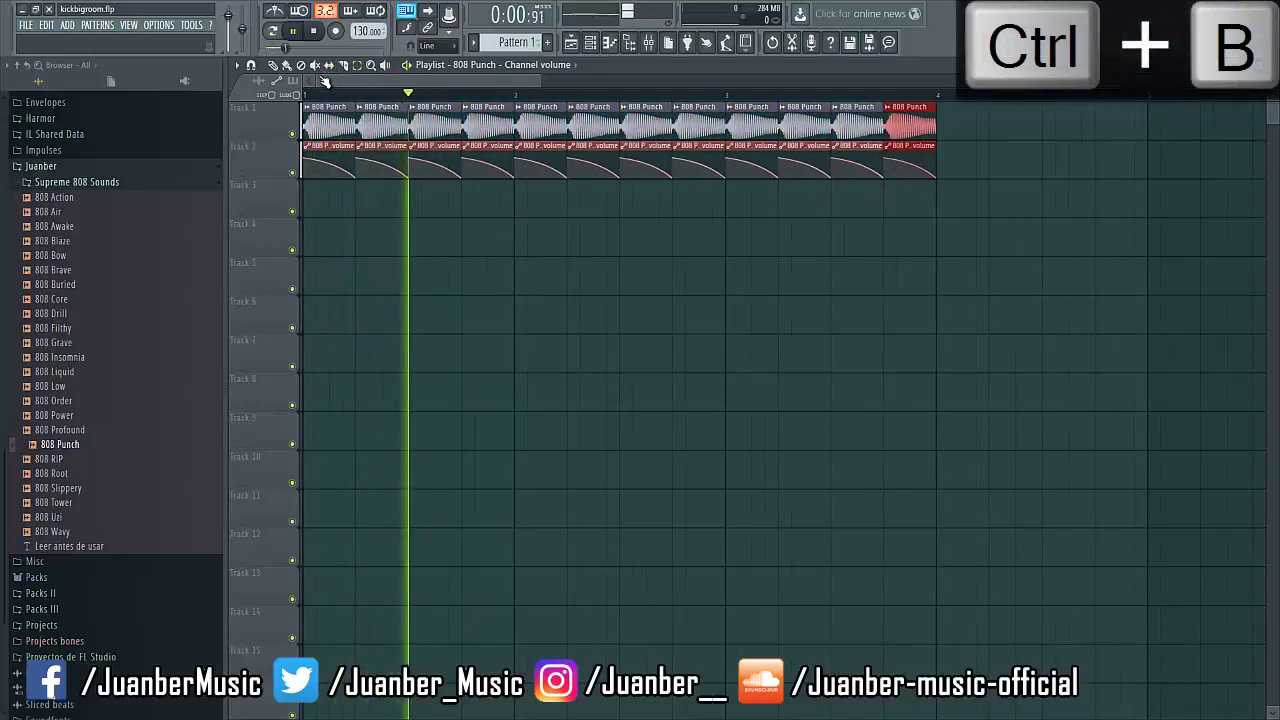
pyautogui.press('space')
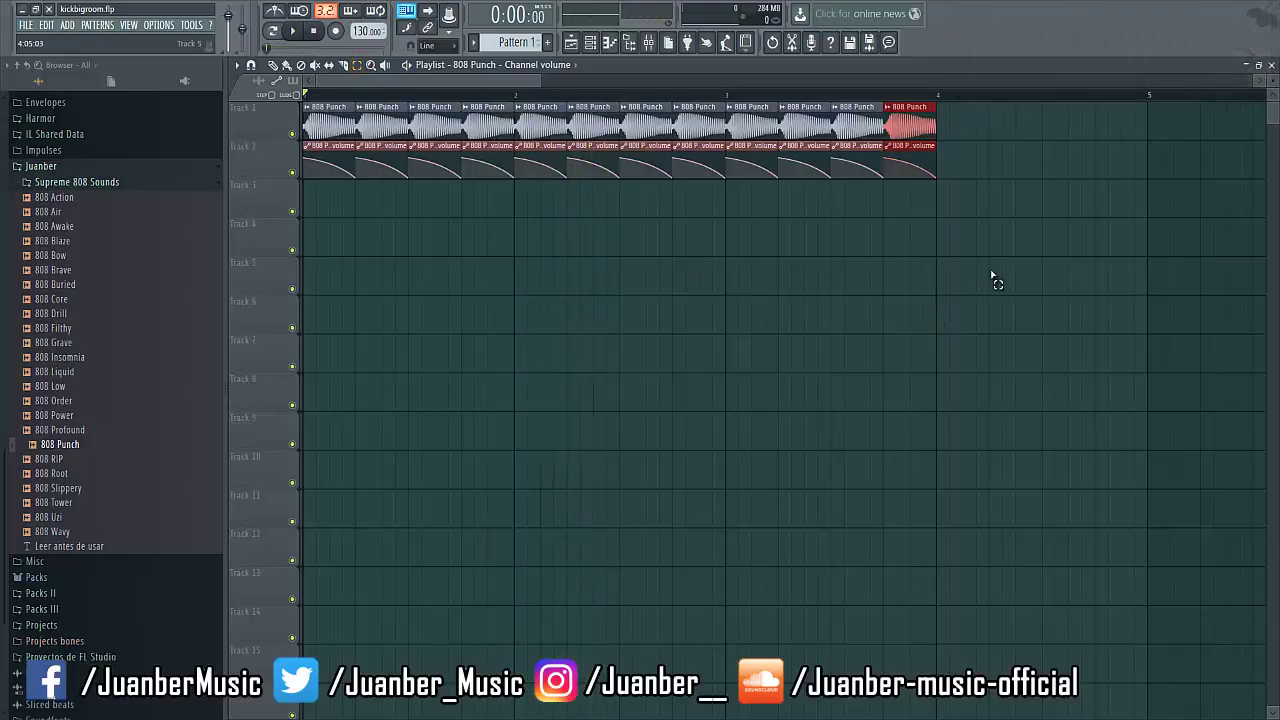
# Delete all duplicated clips after the first beat, save the project and collapse the sample folder.
pyautogui.moveTo(993, 278); pyautogui.dragTo(360, 100)
pyautogui.hotkey('ctrl', 'x')
pyautogui.hotkey('ctrl', 's')
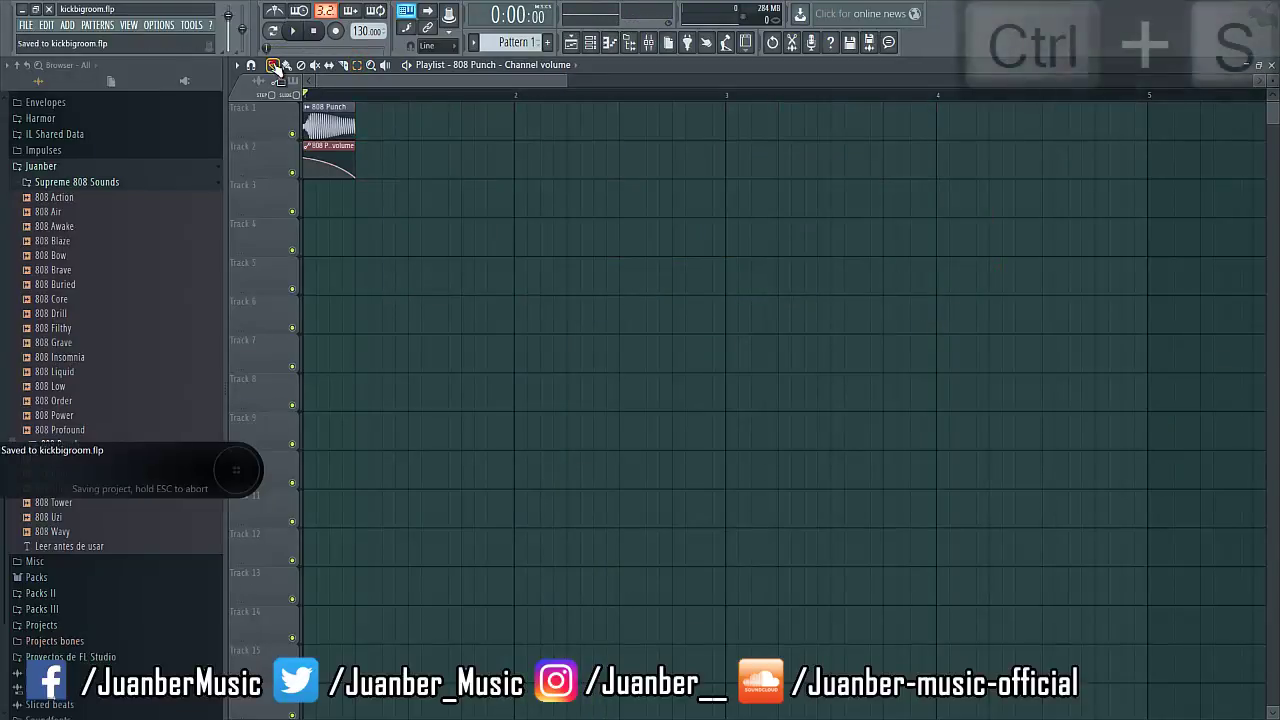
pyautogui.rightClick(462, 273)
pyautogui.click(35, 185)
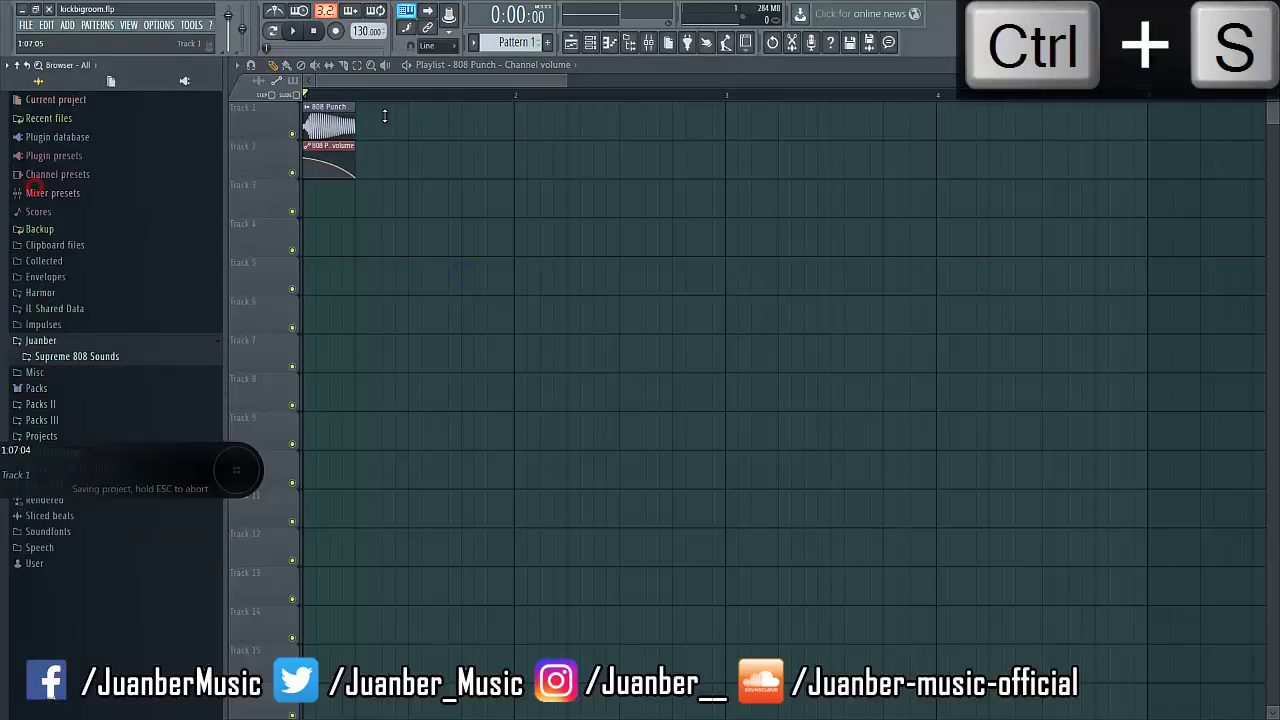
# Route the 808 Punch channel to mixer track 1 and open the mixer.
pyautogui.doubleClick(329, 123)
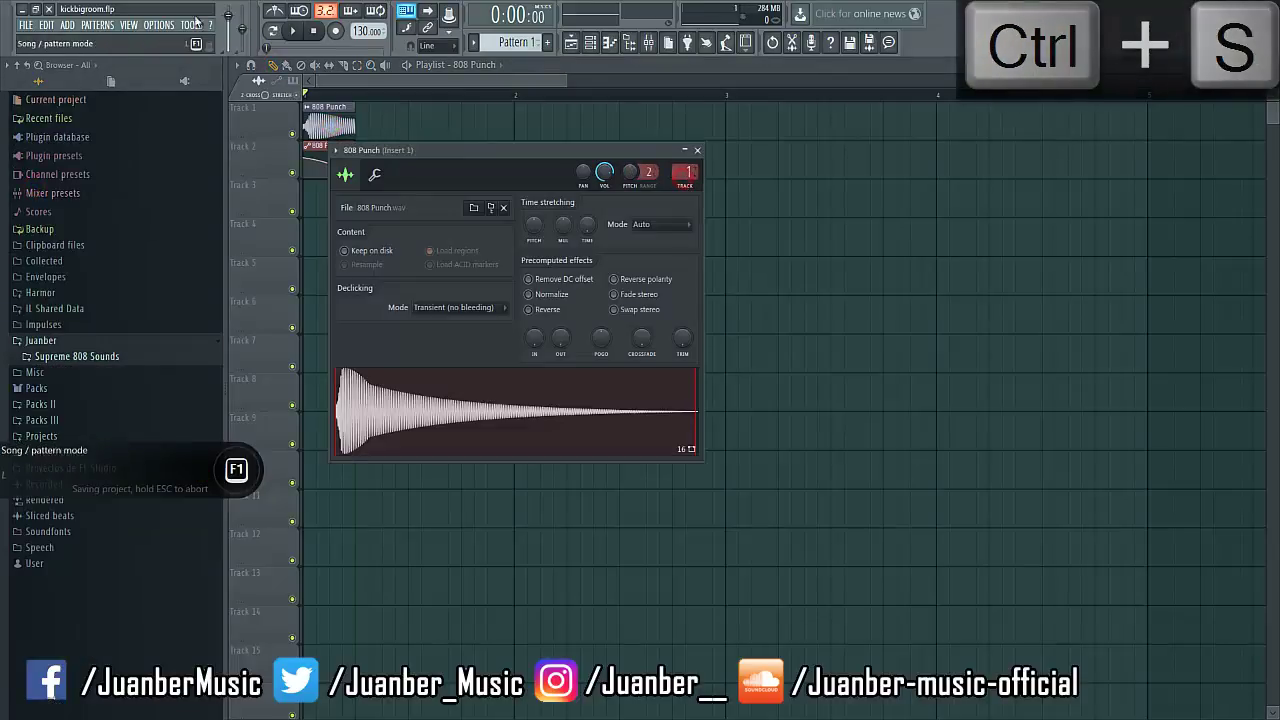
pyautogui.click(128, 24)
pyautogui.click(145, 86)
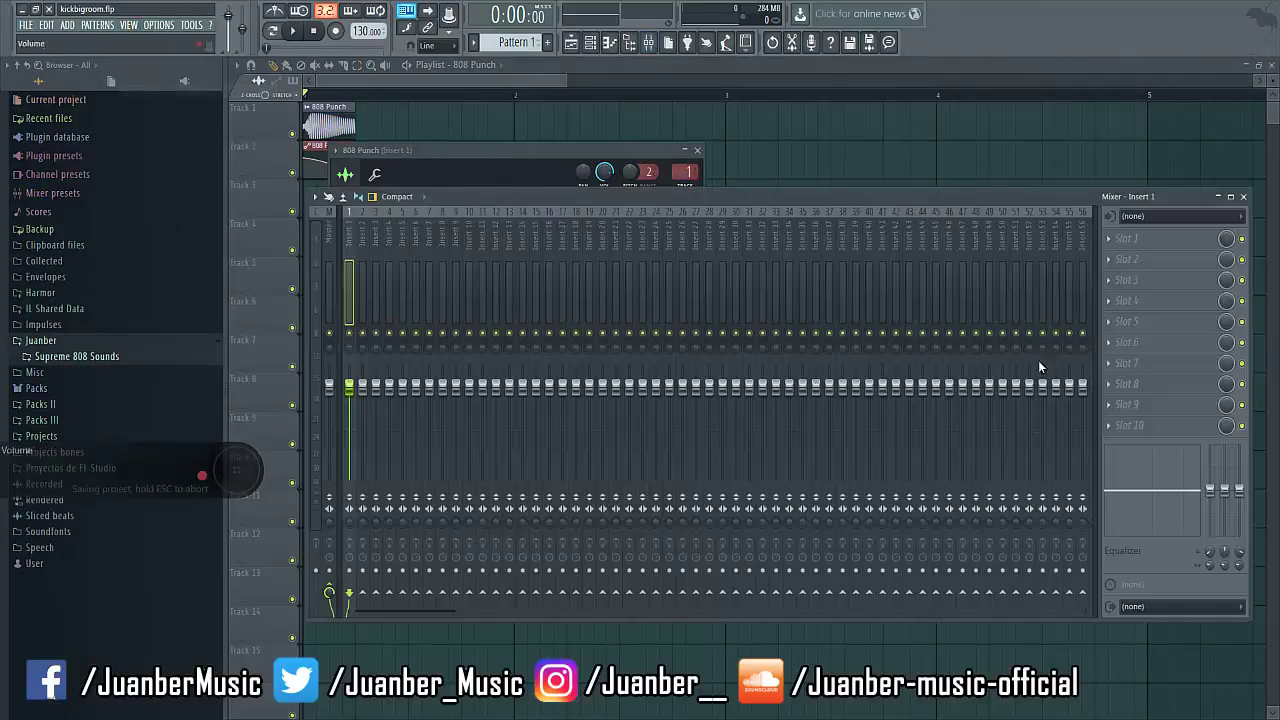
# Load Maximus into effect slot 2 of the Insert 1 mixer track.
pyautogui.click(1126, 259)
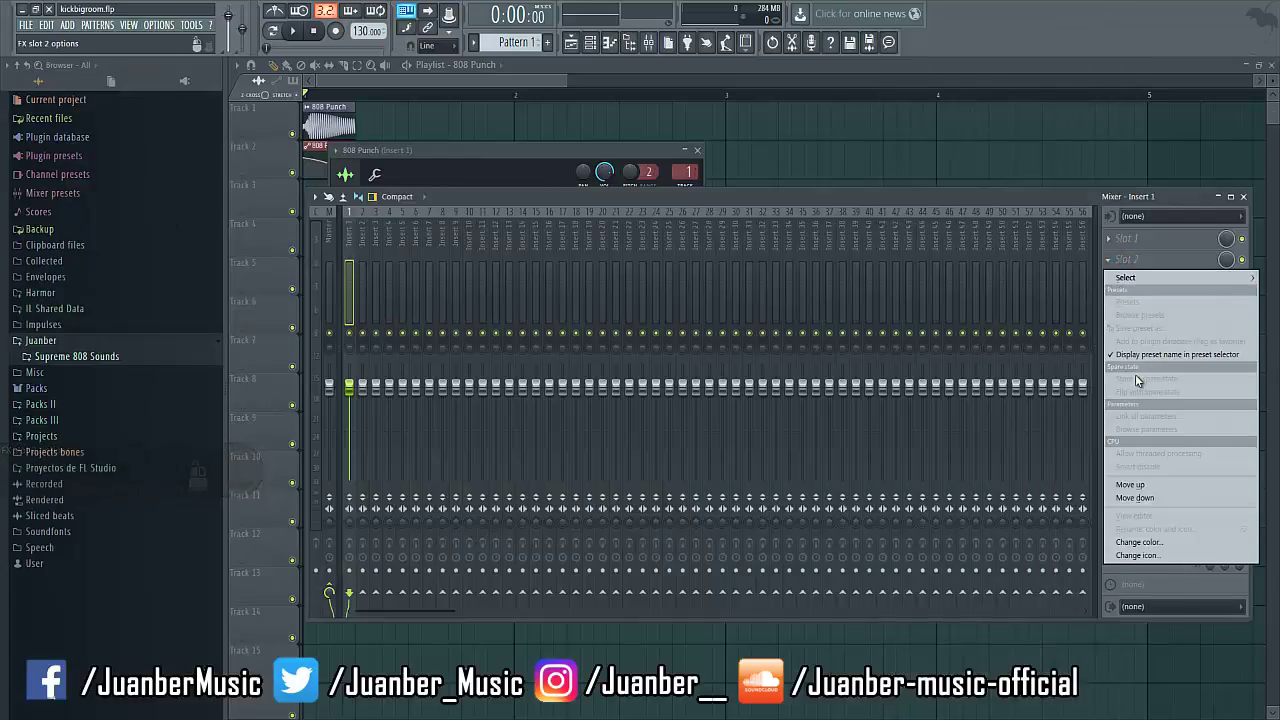
pyautogui.moveTo(1157, 273)
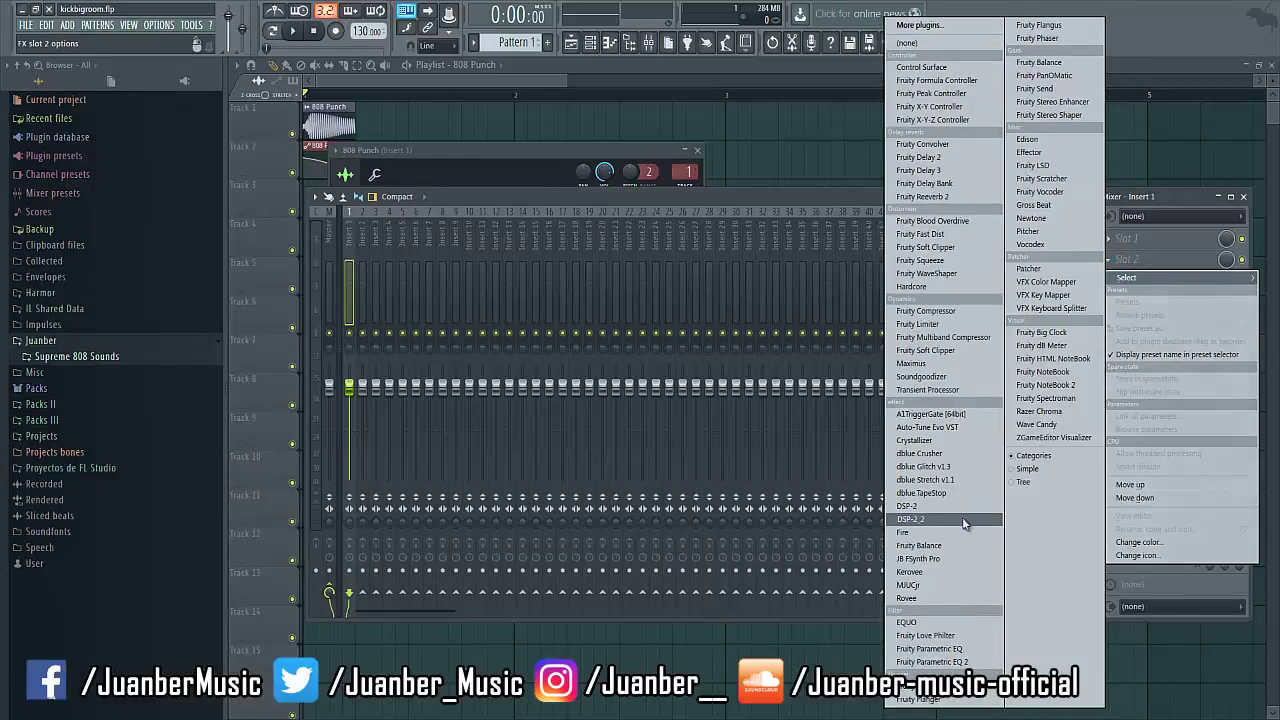
pyautogui.click(912, 363)
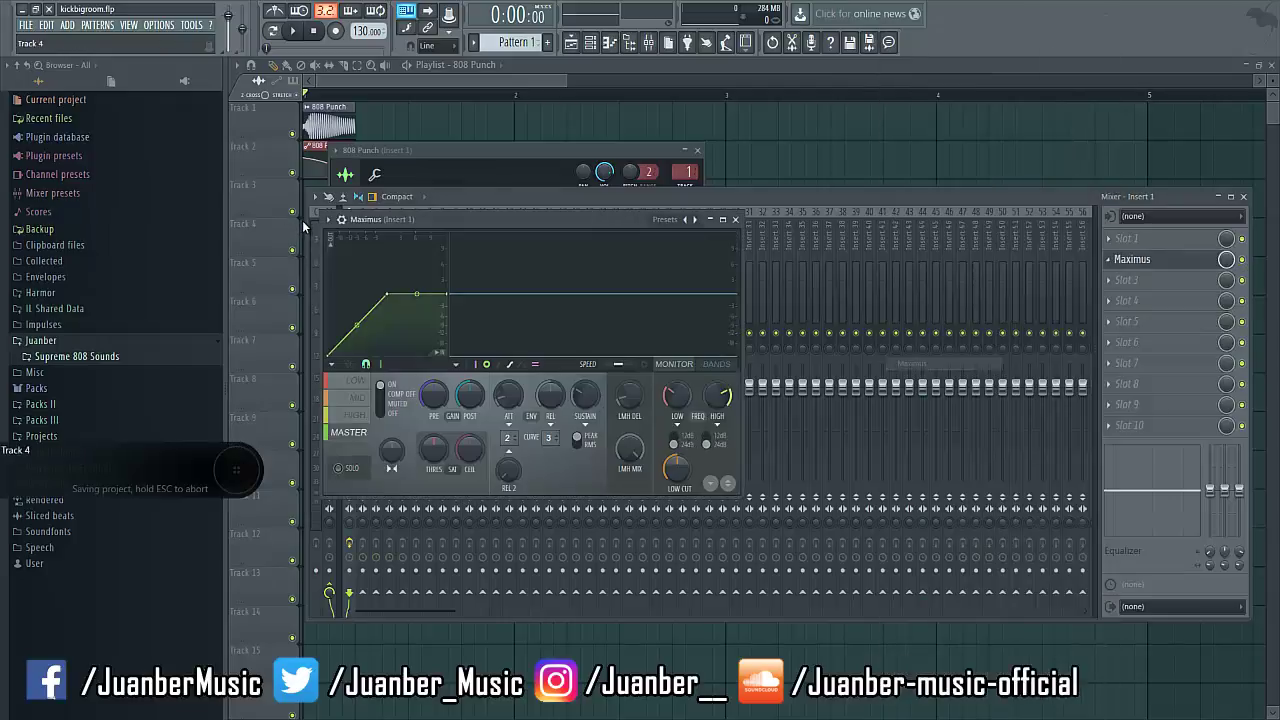
# Apply the Clear master RMS mastering preset to Maximus and close the plugin.
pyautogui.click(325, 220)
pyautogui.moveTo(370, 250)
pyautogui.moveTo(515, 292)
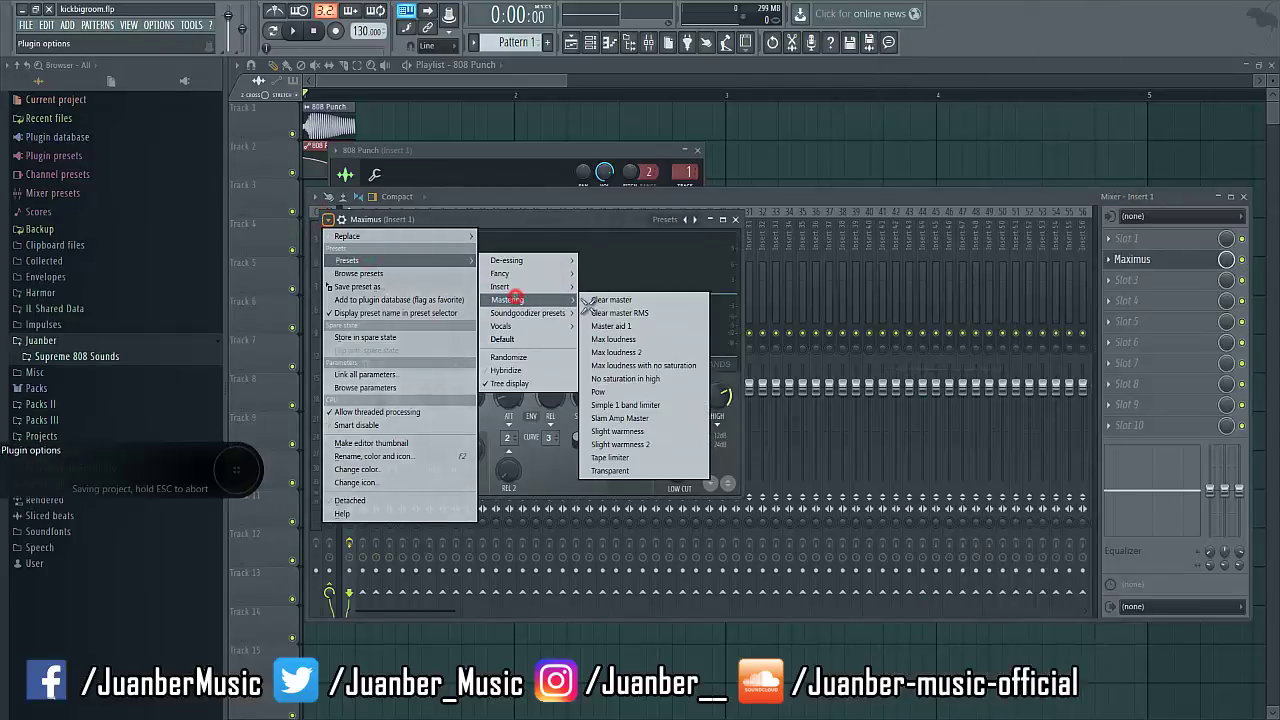
pyautogui.click(613, 313)
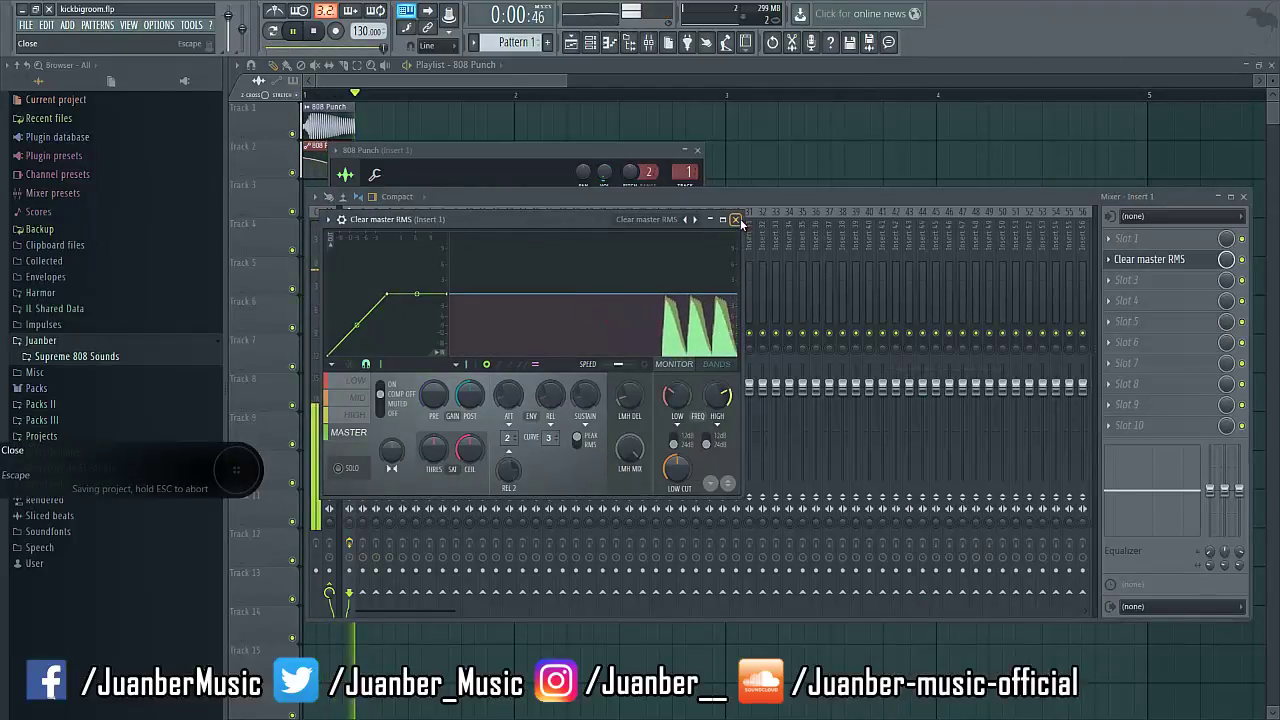
pyautogui.click(735, 219)
# Load Fruity Multiband Compressor into effect slot 1 of Insert 1 and apply its Bass boost preset.
pyautogui.click(1175, 242)
pyautogui.click(940, 345)
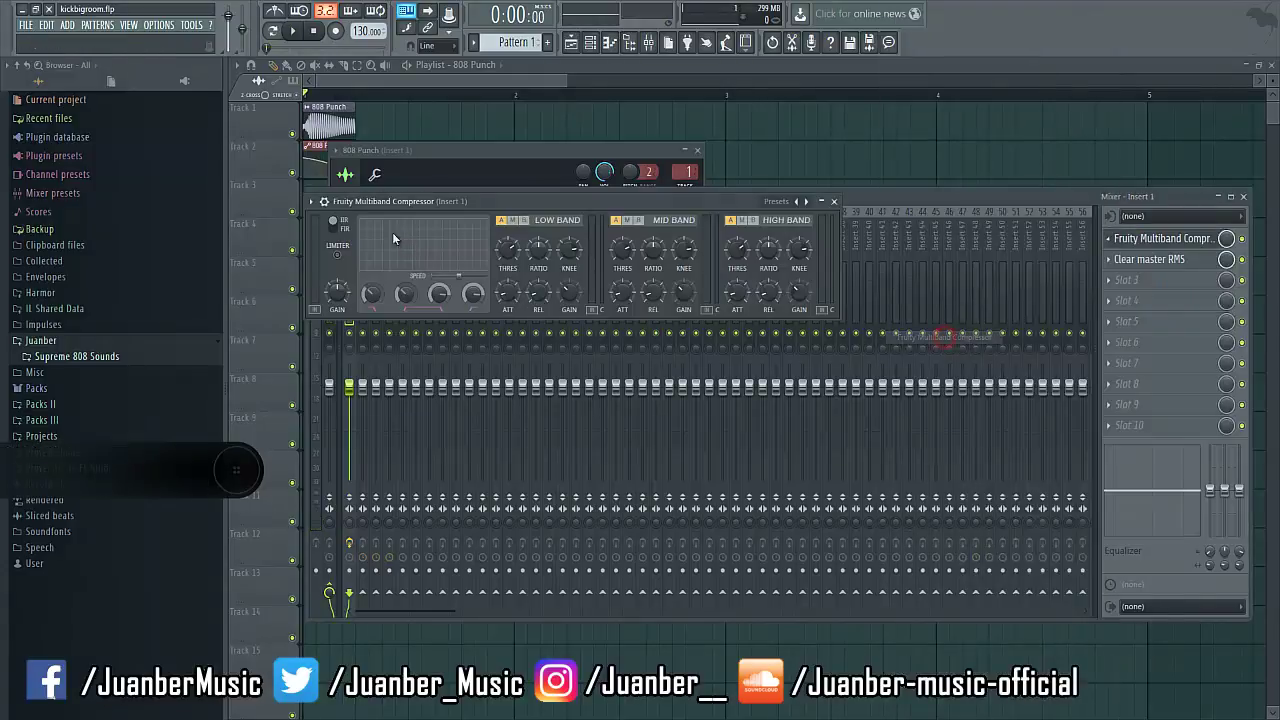
pyautogui.click(322, 204)
pyautogui.moveTo(330, 212)
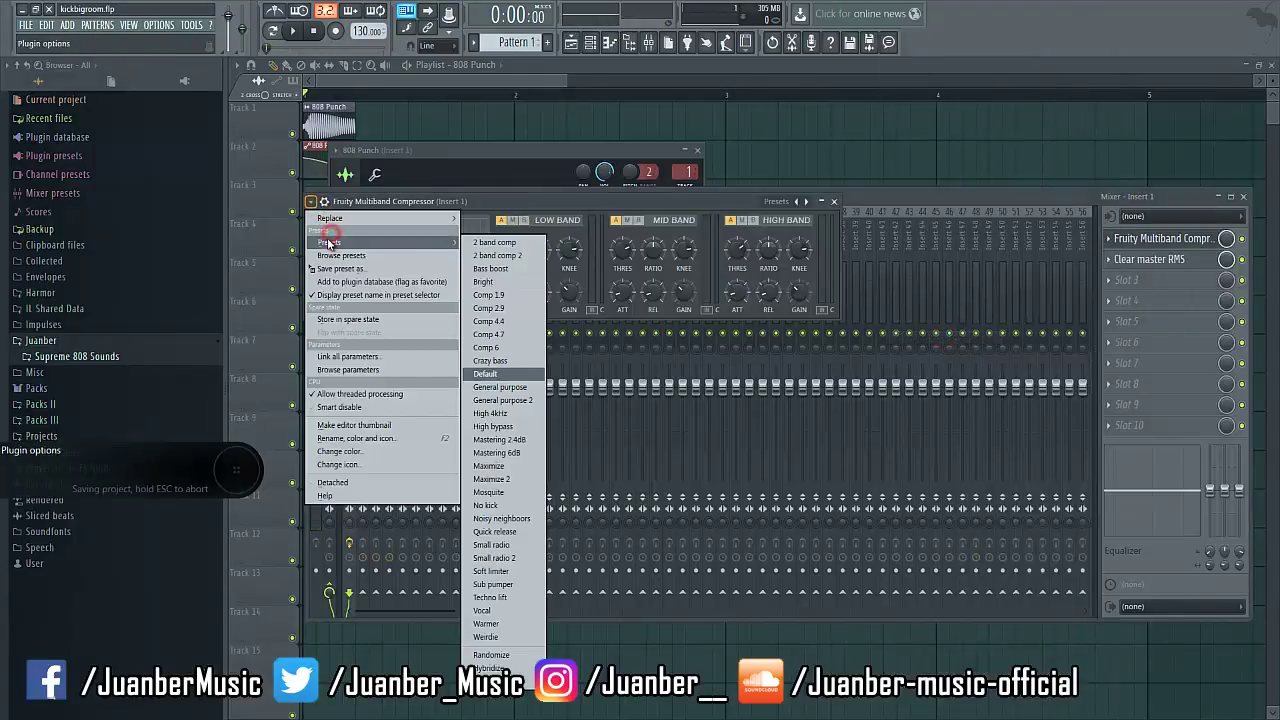
pyautogui.click(509, 266)
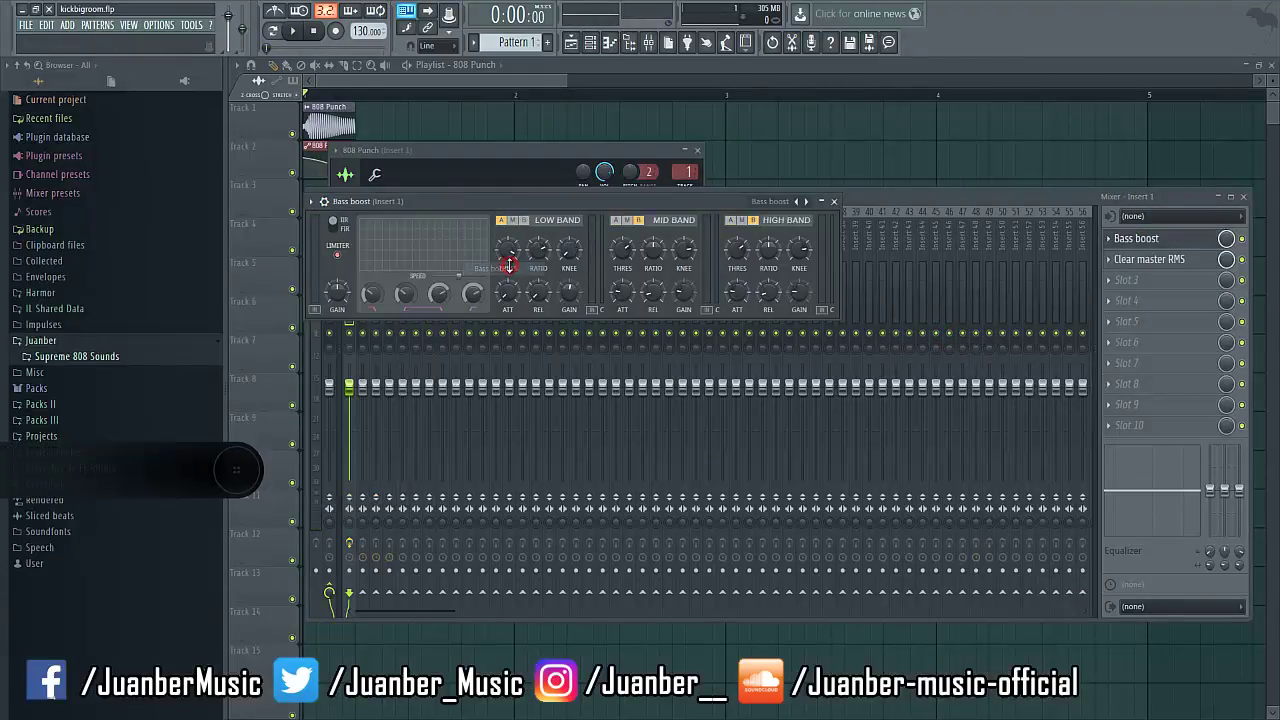
# Lower the Insert 1 fader to about -10 dB while playing the kick, stop playback and close all windows.
pyautogui.click(360, 392)
pyautogui.rightClick(361, 392)
pyautogui.click(375, 397)
pyautogui.moveTo(350, 394); pyautogui.dragTo(358, 428)
pyautogui.press('space')
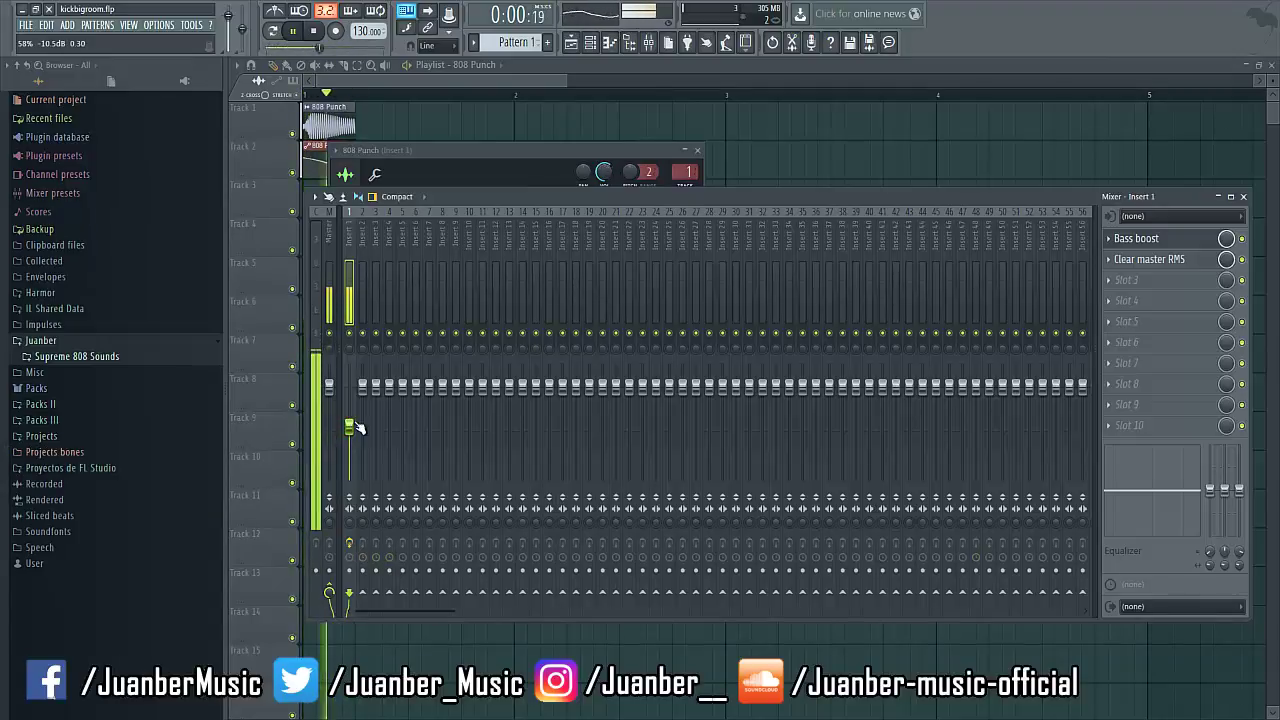
pyautogui.click(1242, 239)
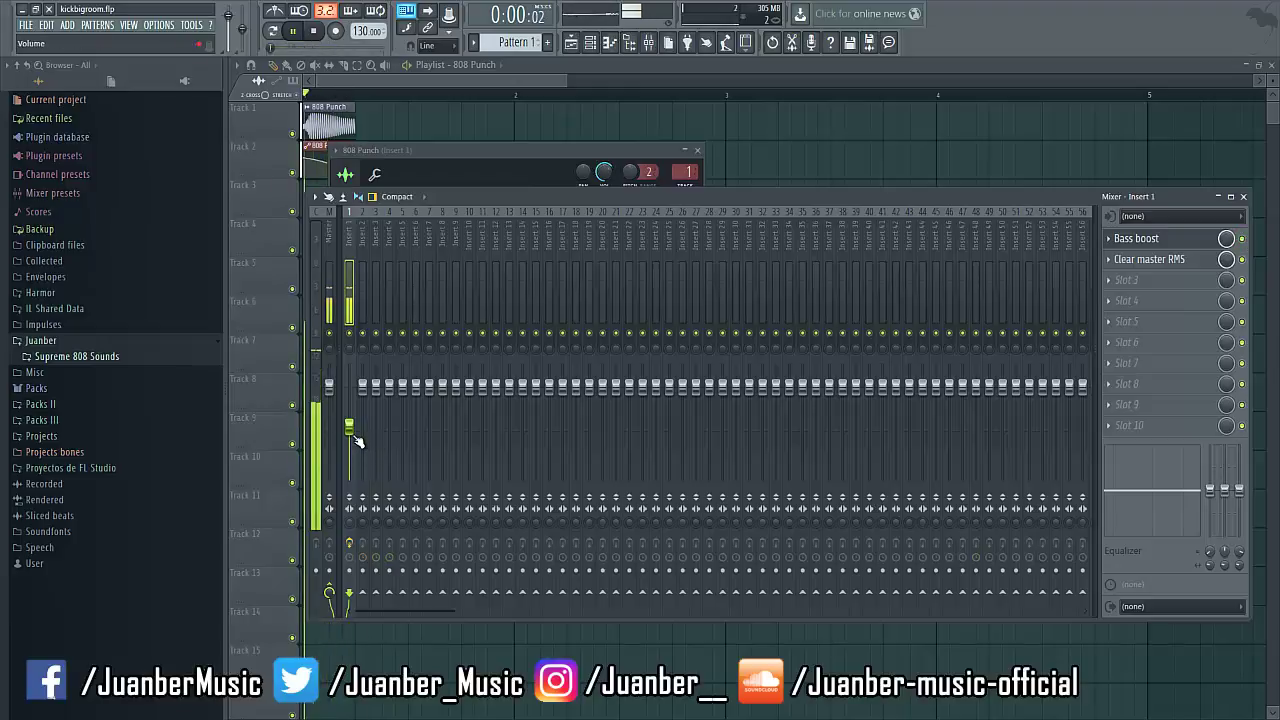
pyautogui.moveTo(350, 441); pyautogui.dragTo(350, 432)
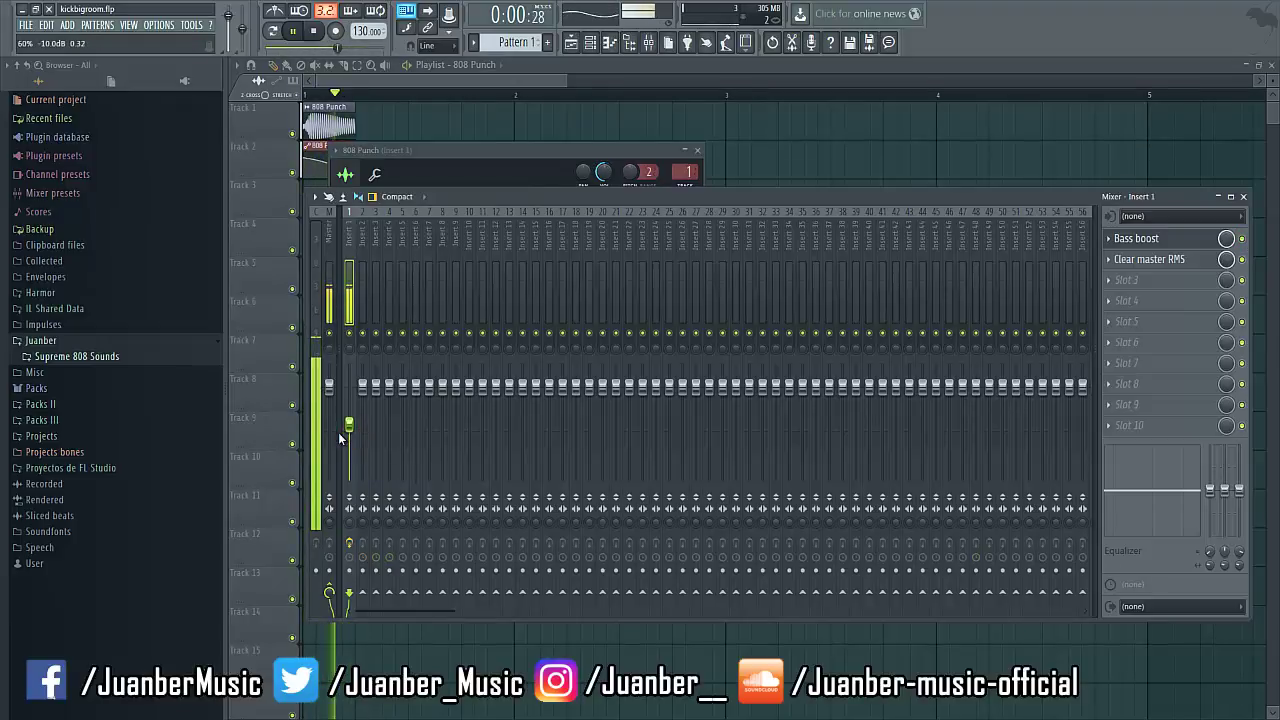
pyautogui.click(349, 425)
pyautogui.moveTo(444, 196); pyautogui.dragTo(436, 171)
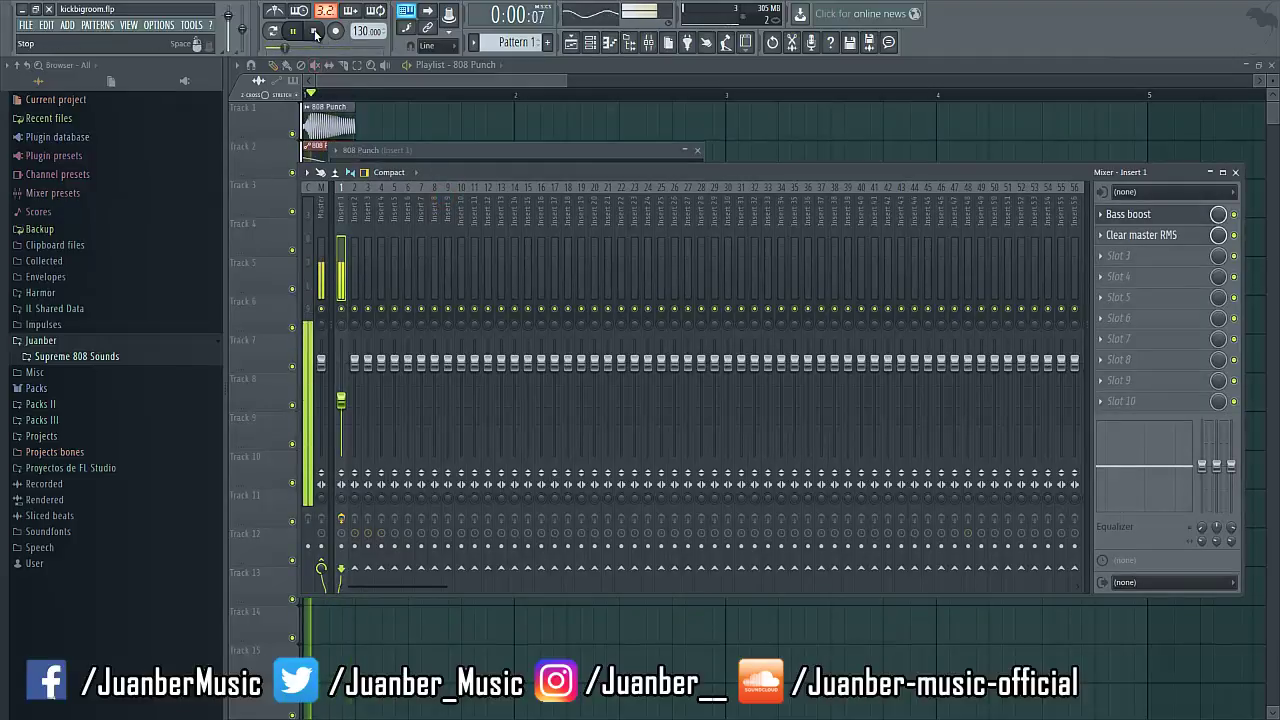
pyautogui.press('space')
pyautogui.press('F12')
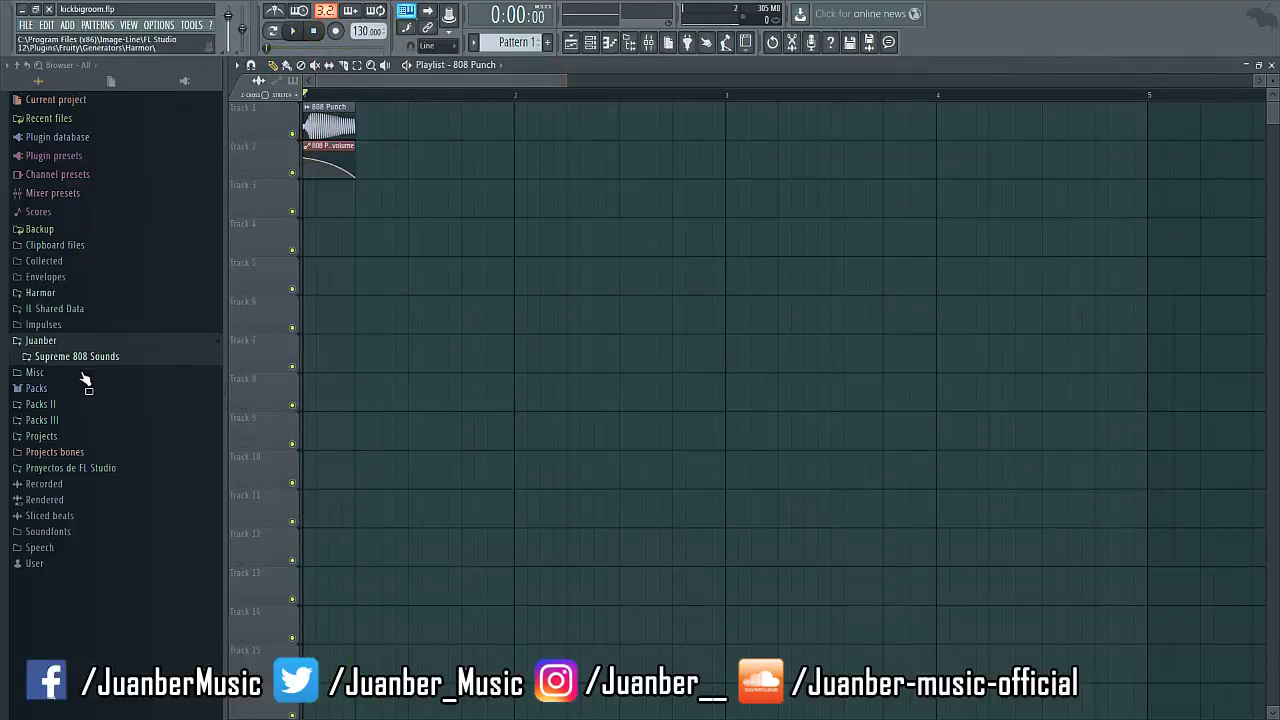
# Open the Juanber House Kicks sample folder inside Packs II.
pyautogui.click(45, 405)
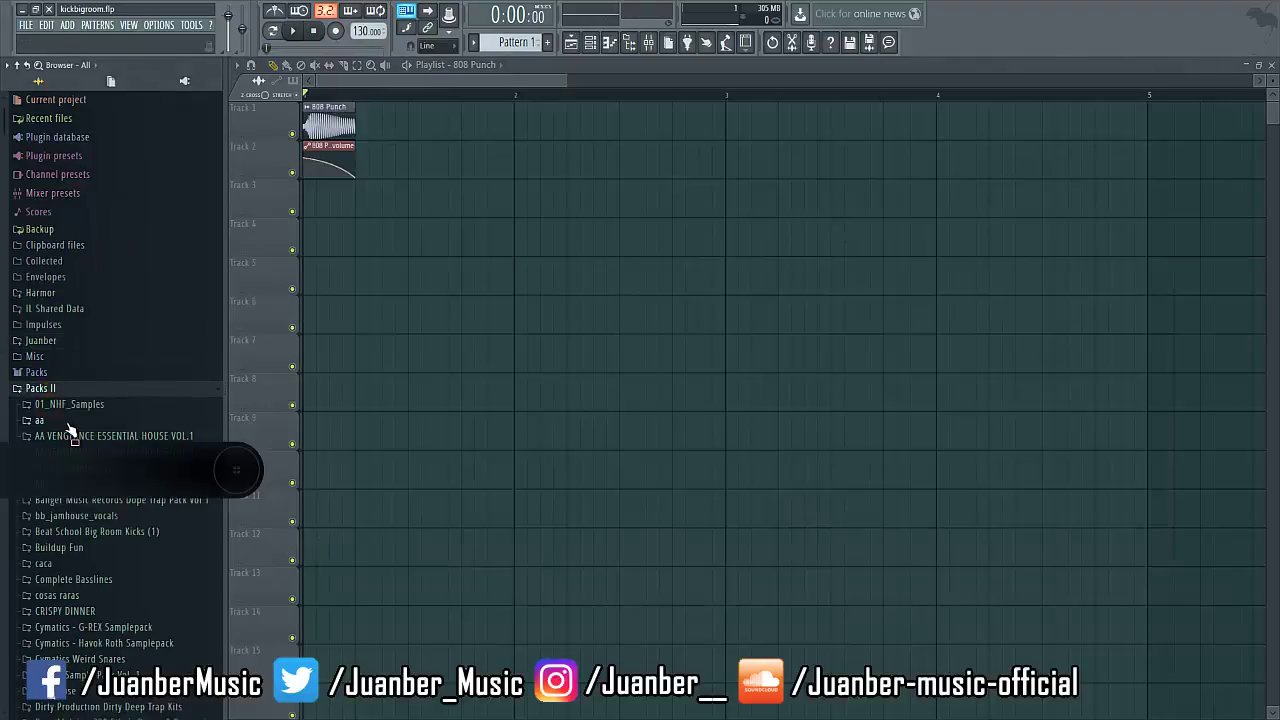
pyautogui.scroll(-2, 62, 420)
pyautogui.scroll(-10, 65, 413)
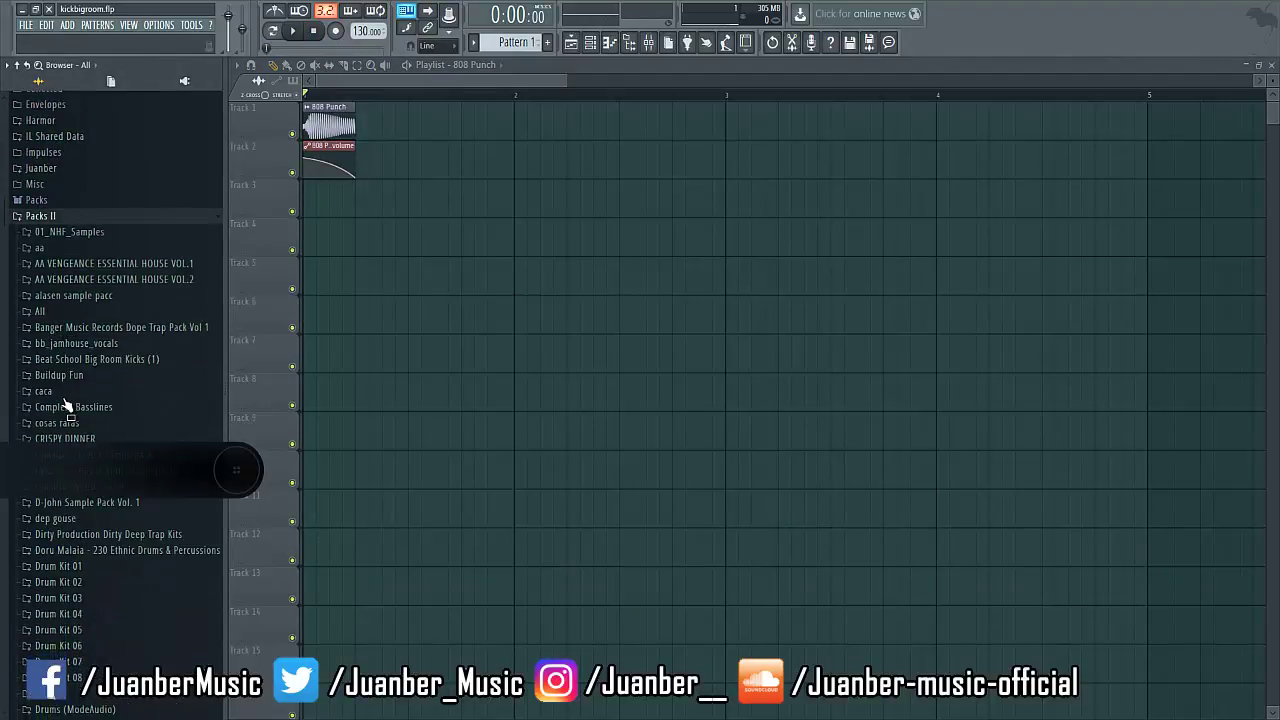
pyautogui.scroll(-2, 62, 413)
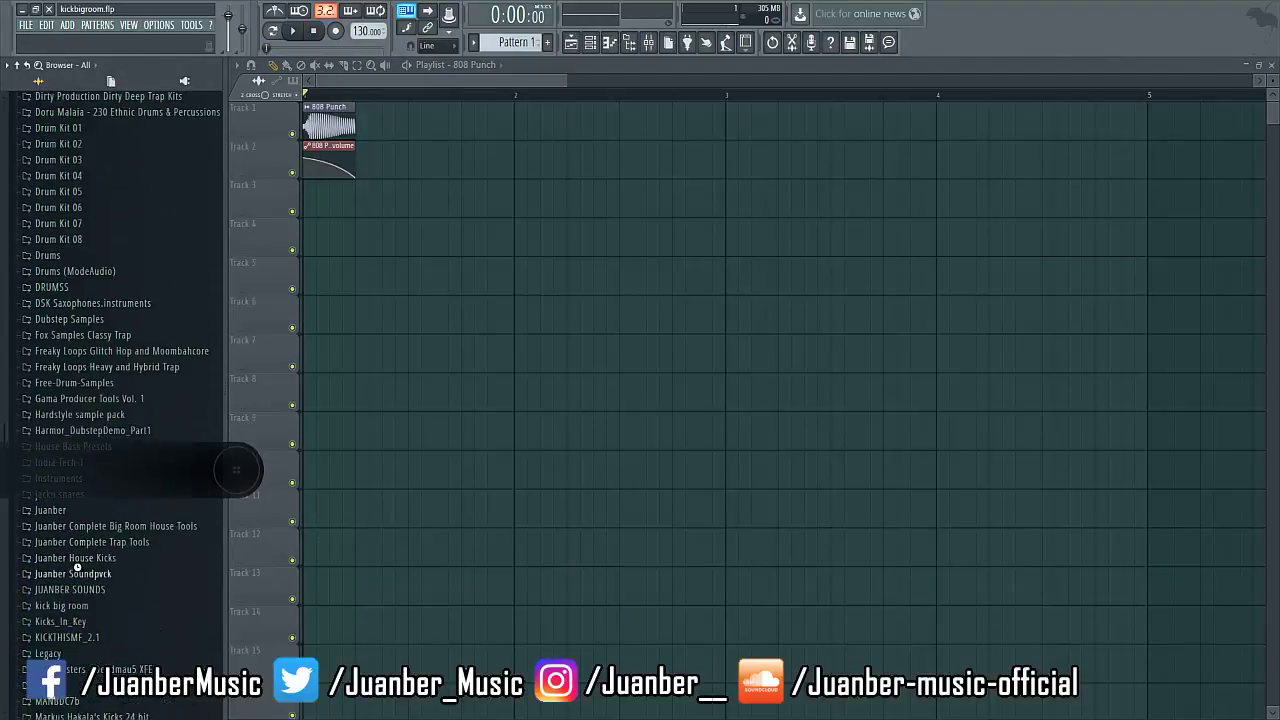
pyautogui.click(75, 557)
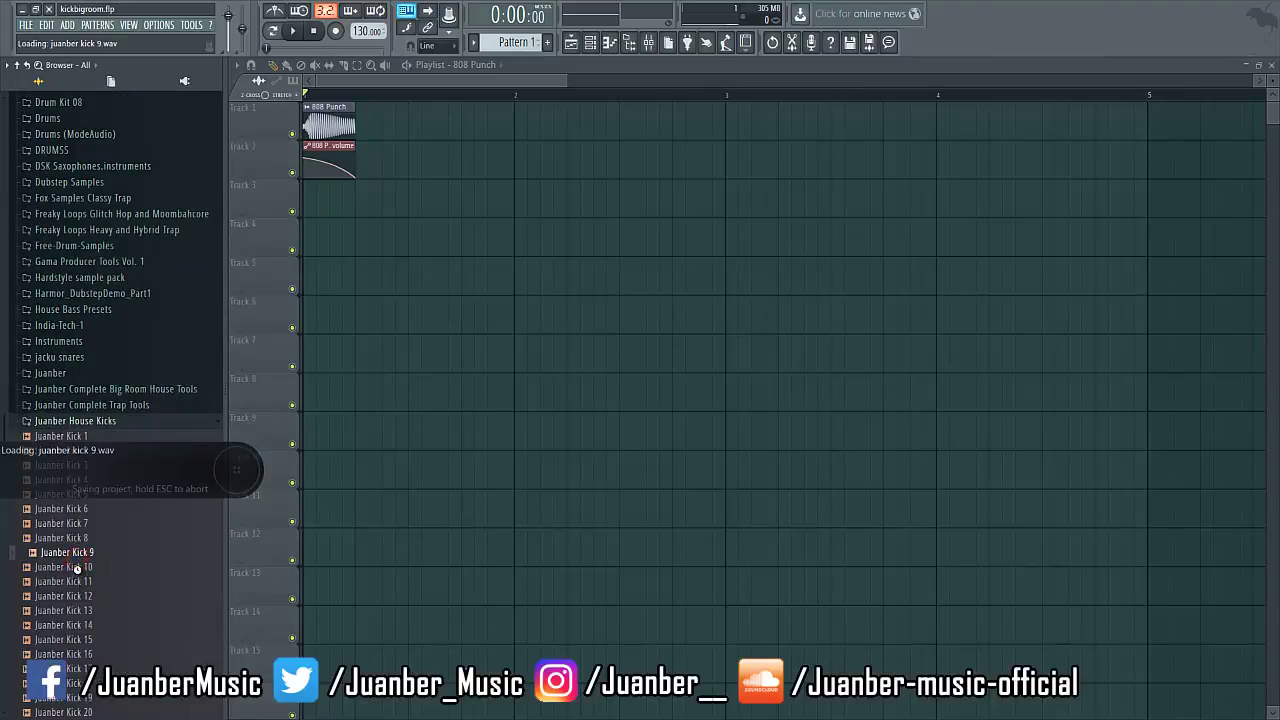
# Place Juanber Kick 7 in the playlist, open it in Edison and detect its pitch regions.
pyautogui.moveTo(80, 553); pyautogui.dragTo(557, 348)
pyautogui.click(547, 341)
pyautogui.click(662, 378)
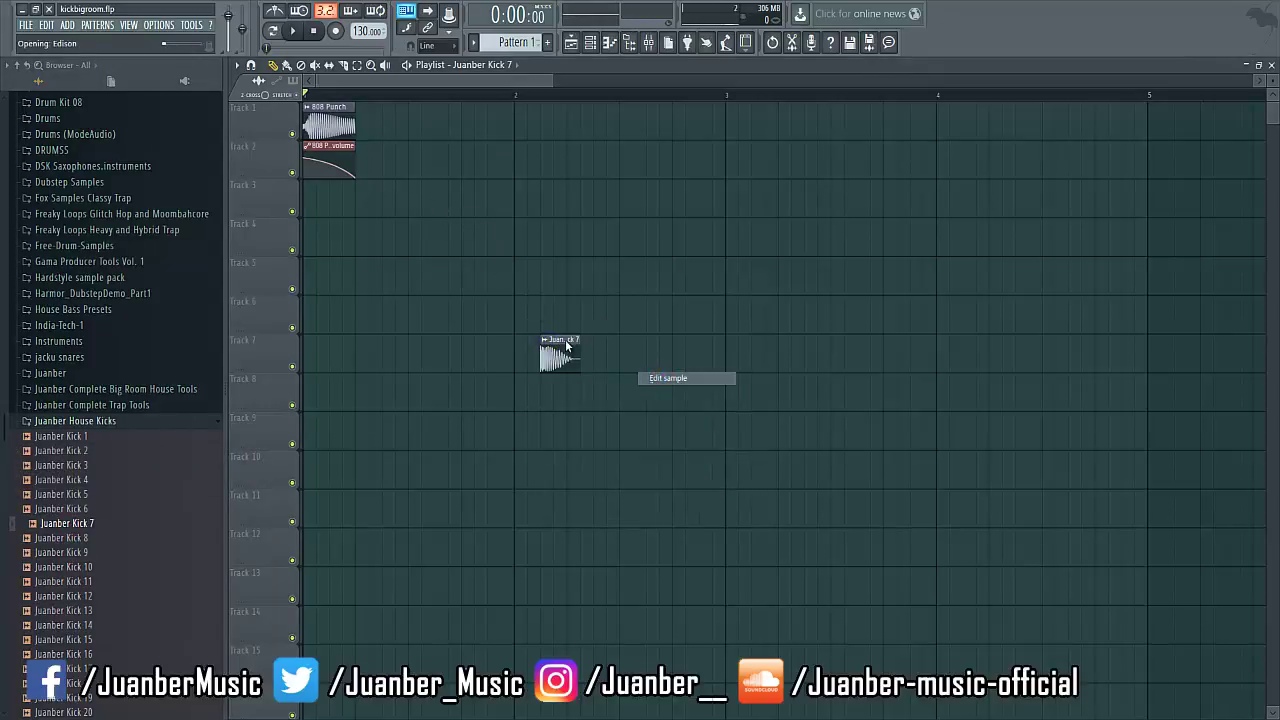
pyautogui.click(369, 225)
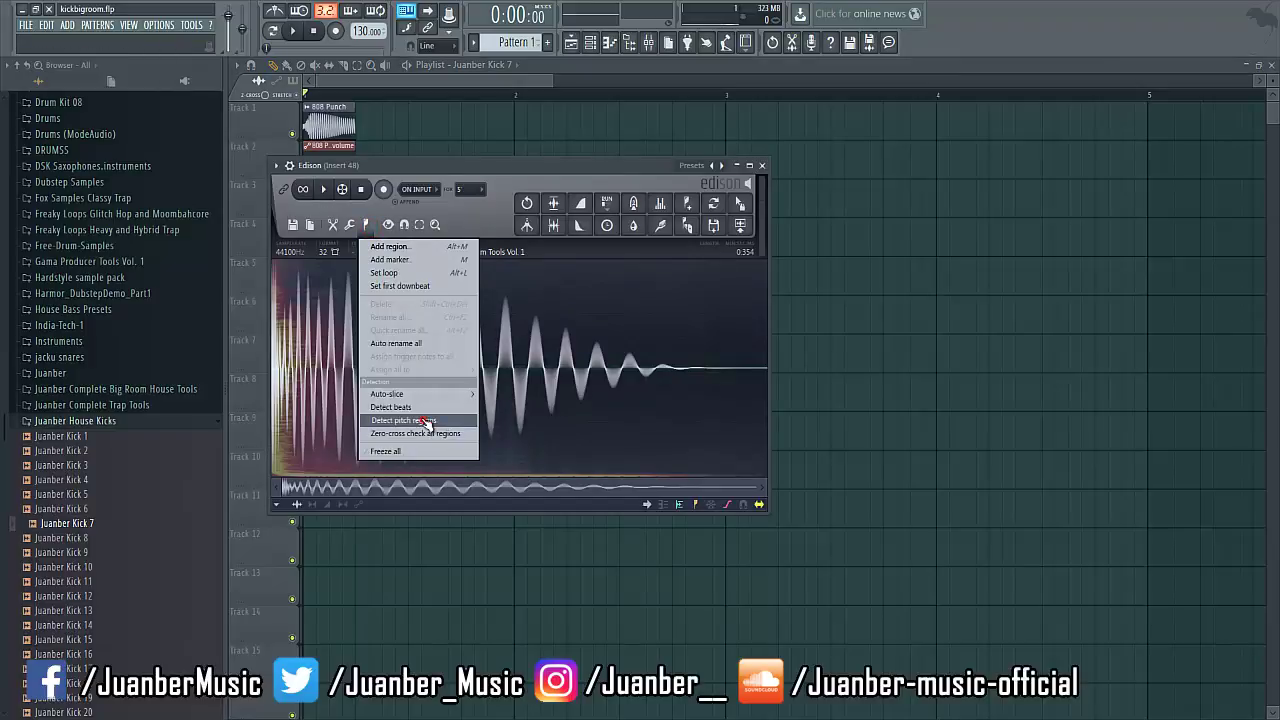
pyautogui.click(427, 421)
# Listen to Juanber Kick 7 and its selected tail in Edison, then discard the sample.
pyautogui.click(323, 190)
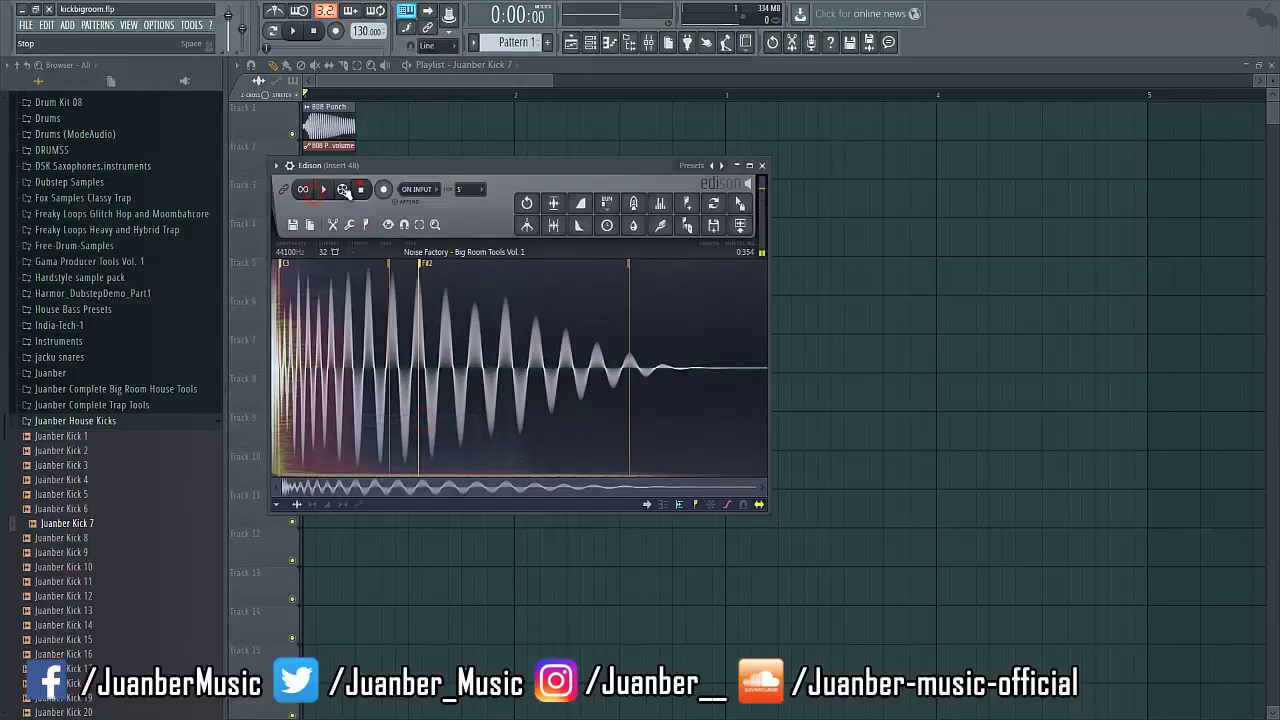
pyautogui.click(323, 190)
pyautogui.click(323, 197)
pyautogui.click(363, 190)
pyautogui.moveTo(425, 344); pyautogui.dragTo(201, 320)
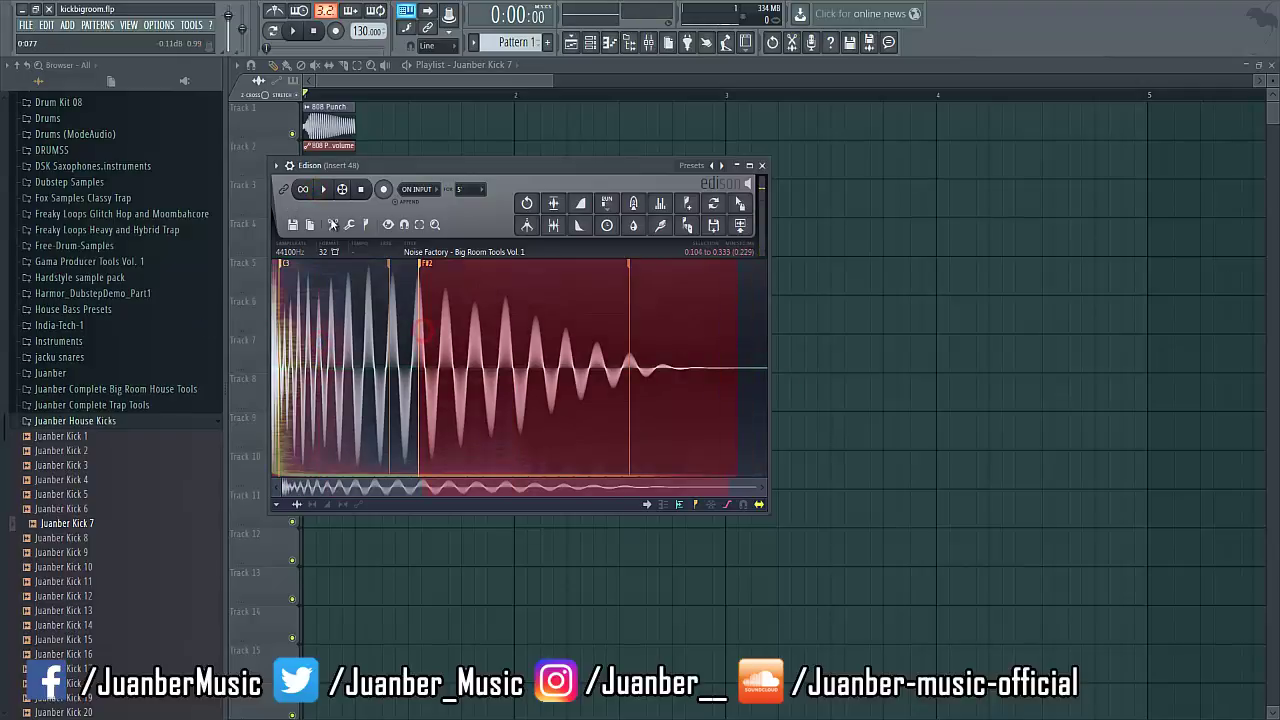
pyautogui.click(323, 190)
pyautogui.click(362, 190)
pyautogui.click(323, 190)
pyautogui.click(362, 190)
pyautogui.click(760, 181)
# Place Juanber Kick 3 in the playlist, detect its pitch regions in Edison and close the editor.
pyautogui.click(86, 466)
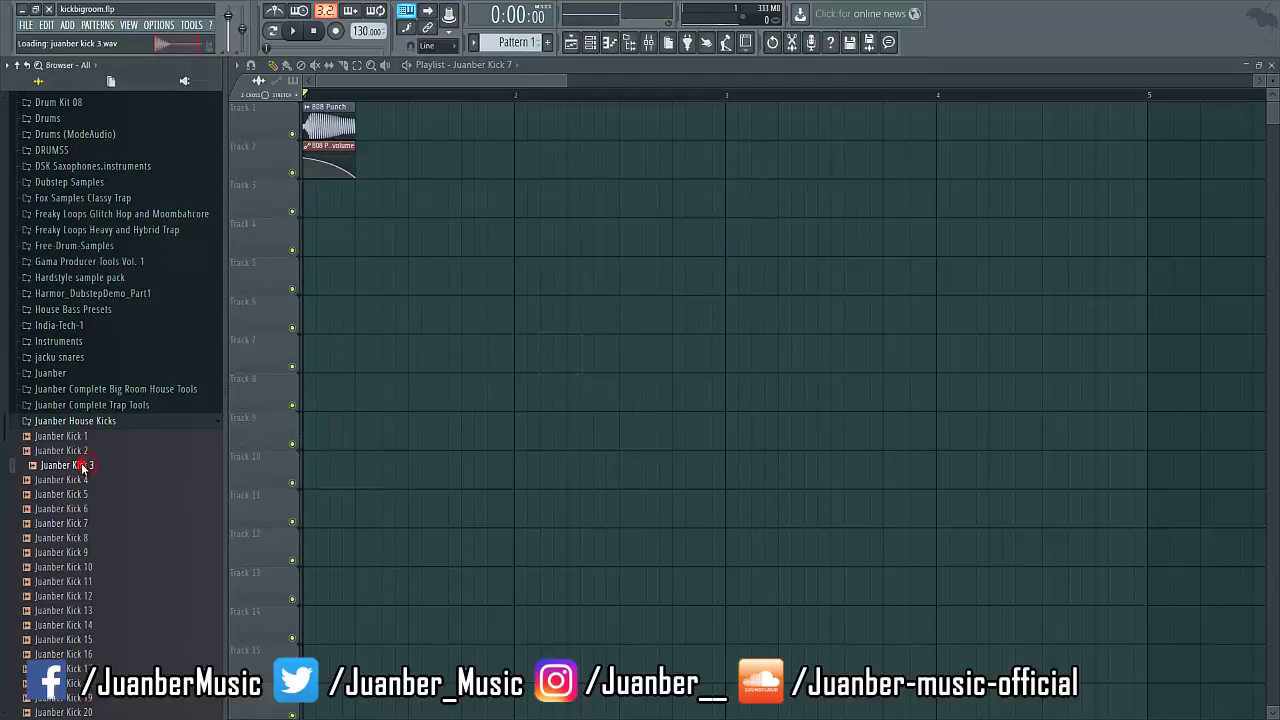
pyautogui.moveTo(86, 466); pyautogui.dragTo(517, 318)
pyautogui.click(517, 301)
pyautogui.click(645, 340)
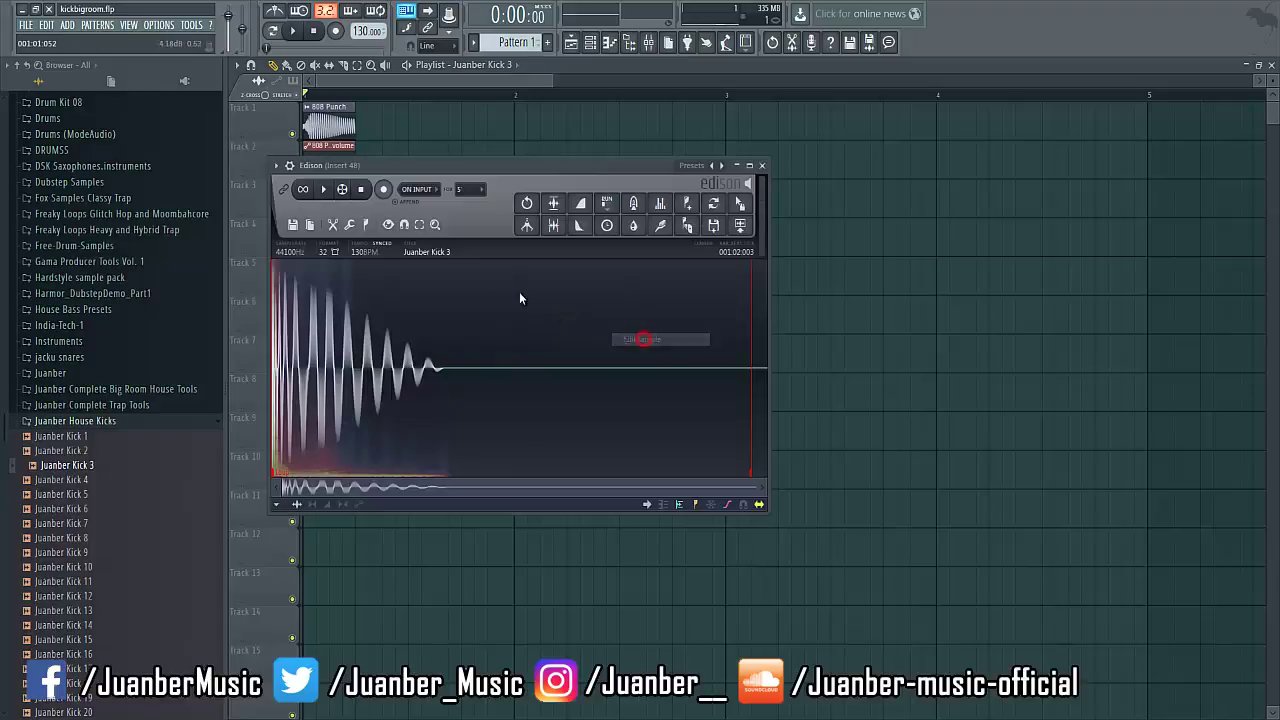
pyautogui.click(366, 224)
pyautogui.click(362, 347)
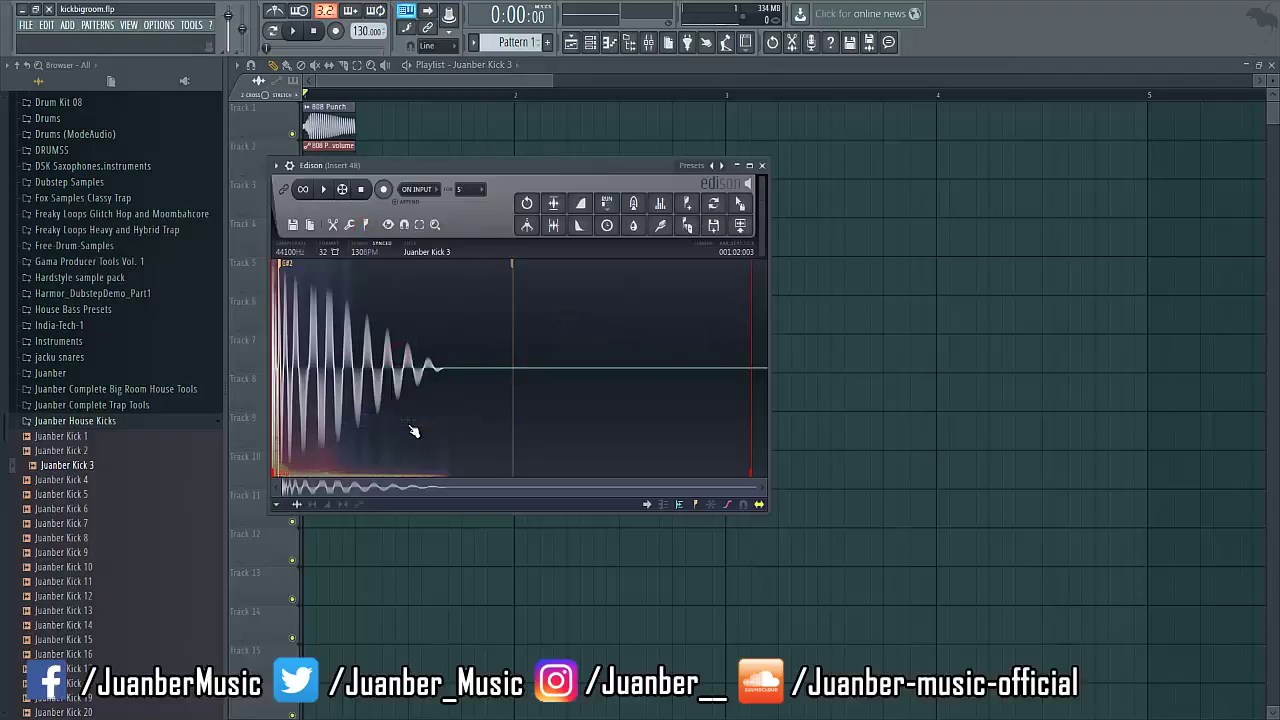
pyautogui.click(761, 165)
# Set the time-stretching pitch of the Juanber Kick 3 channel to +100 cents, preview the sample and close its settings.
pyautogui.doubleClick(332, 119)
pyautogui.rightClick(829, 286)
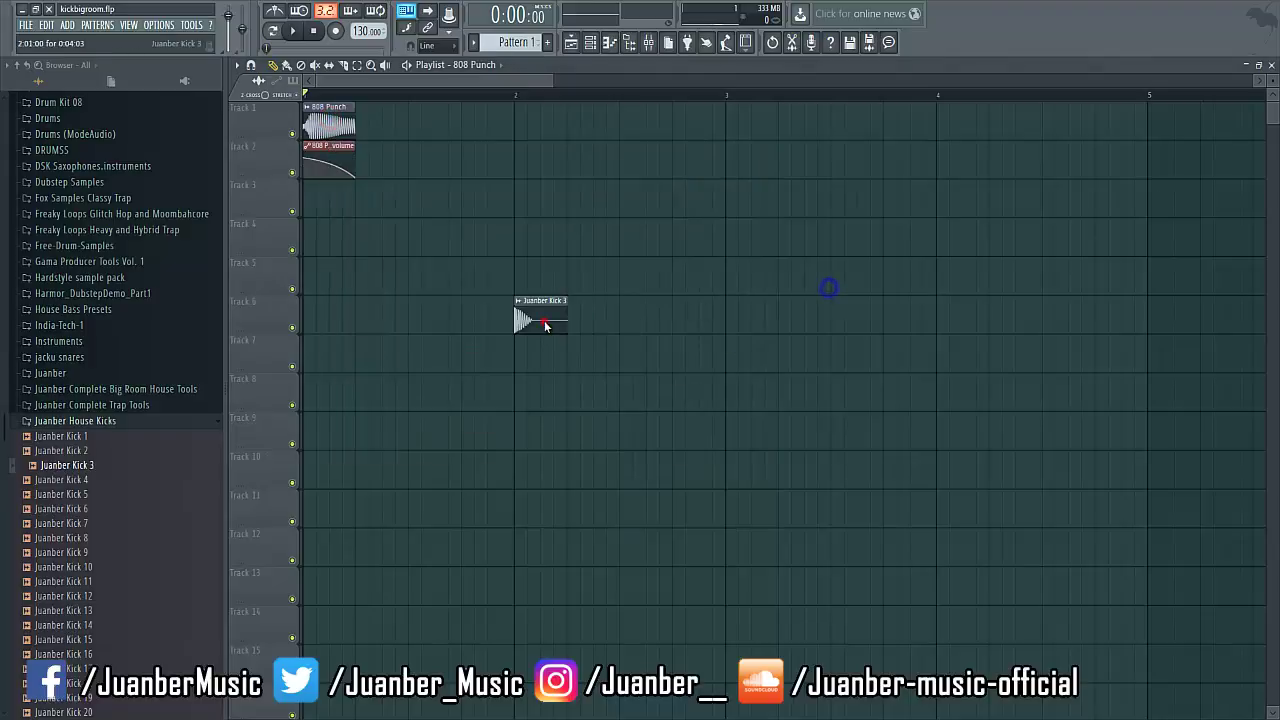
pyautogui.doubleClick(543, 321)
pyautogui.rightClick(575, 299)
pyautogui.click(592, 310)
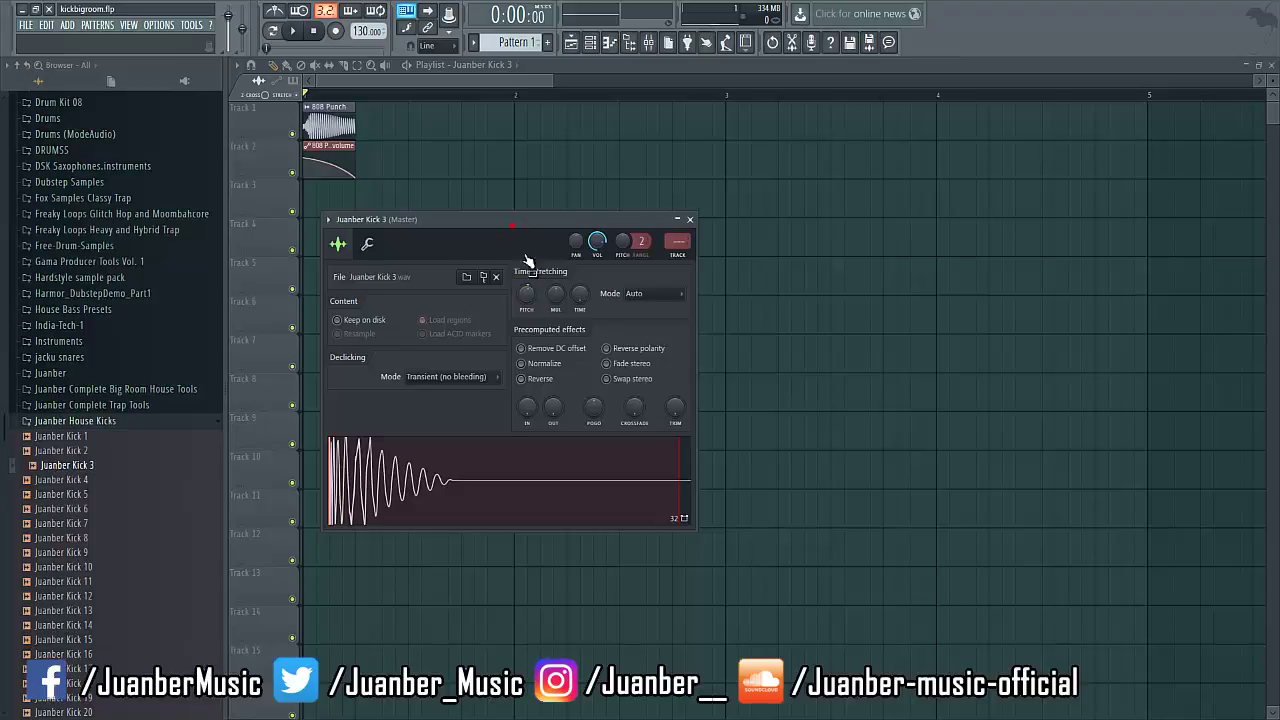
pyautogui.moveTo(528, 262); pyautogui.dragTo(592, 266)
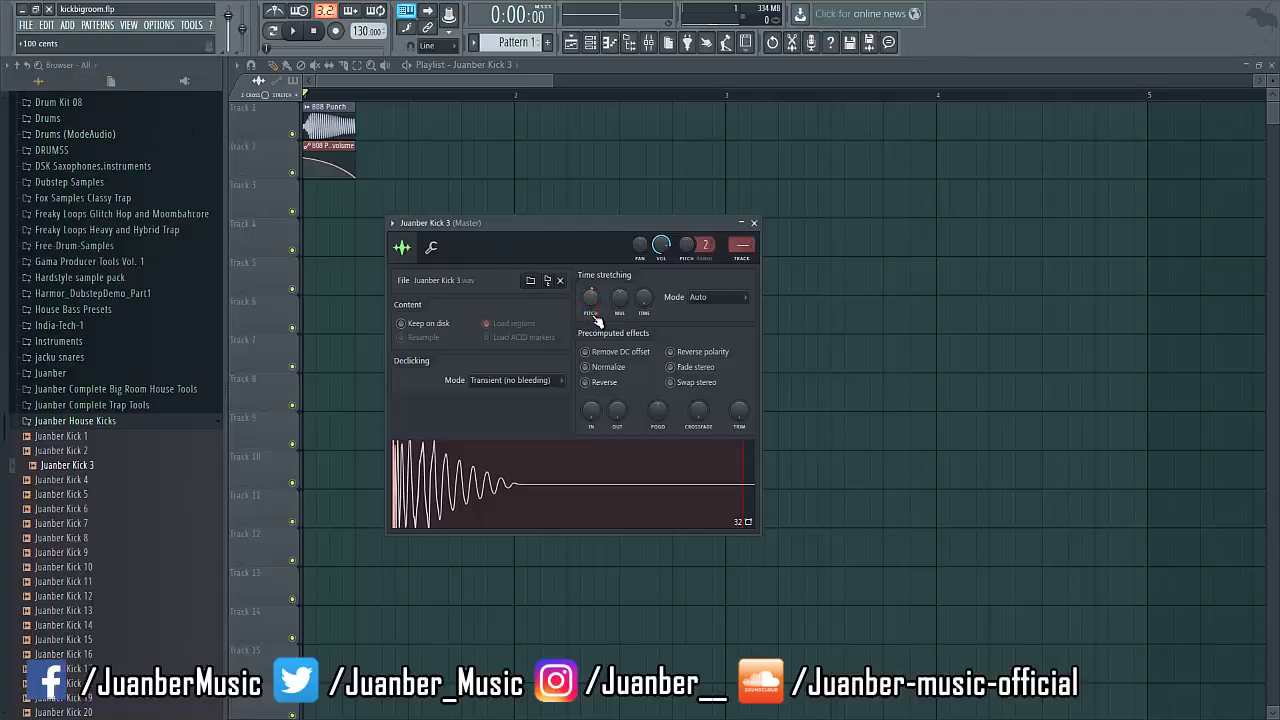
pyautogui.click(431, 247)
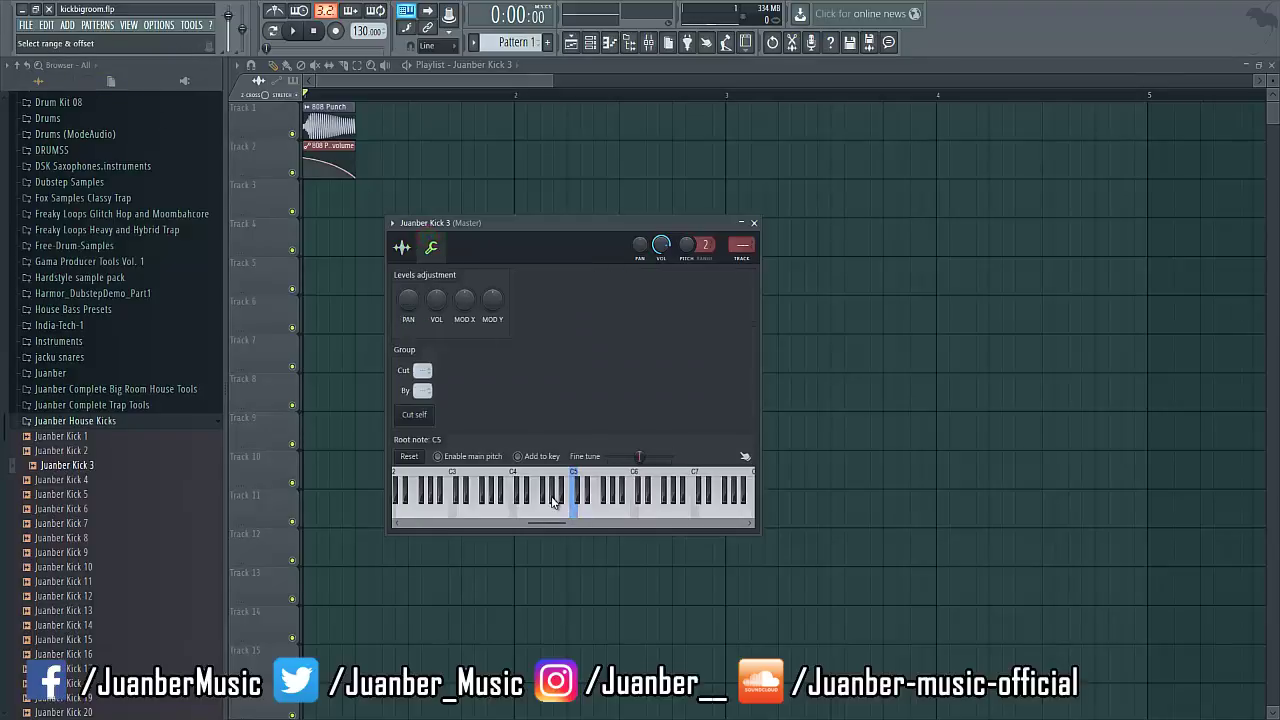
pyautogui.click(402, 247)
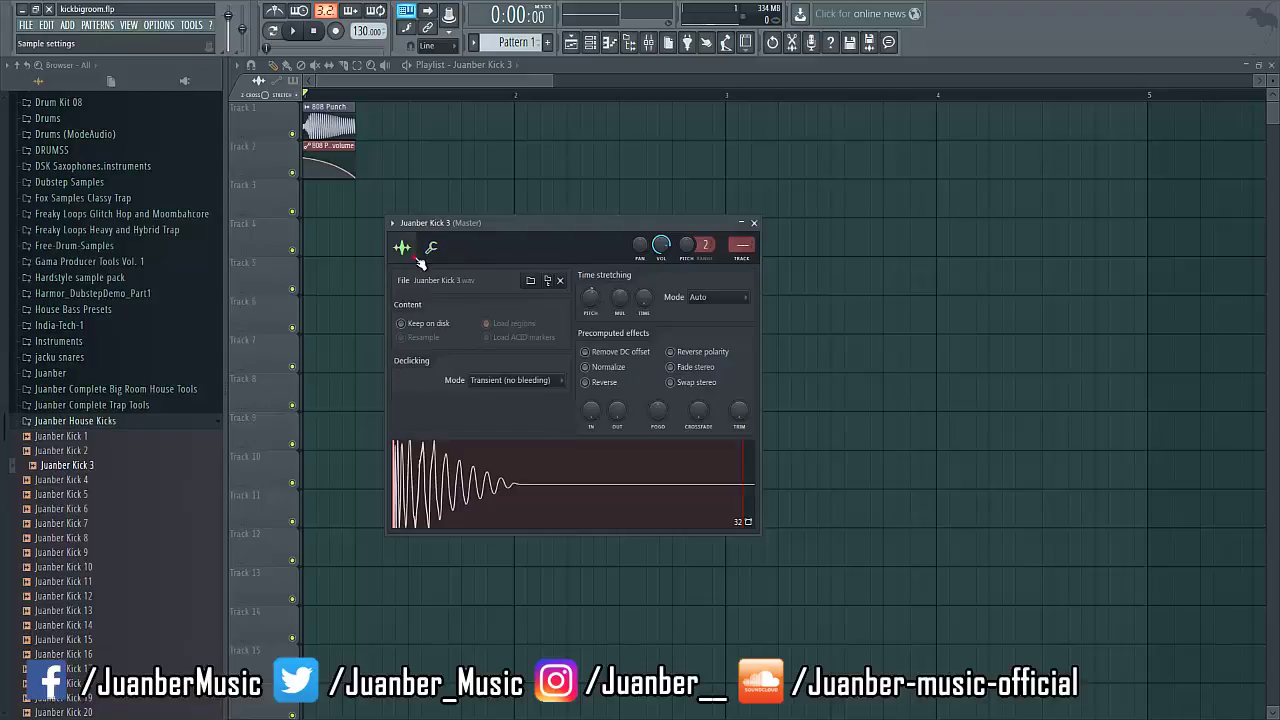
pyautogui.click(552, 483)
pyautogui.rightClick(493, 218)
pyautogui.rightClick(523, 160)
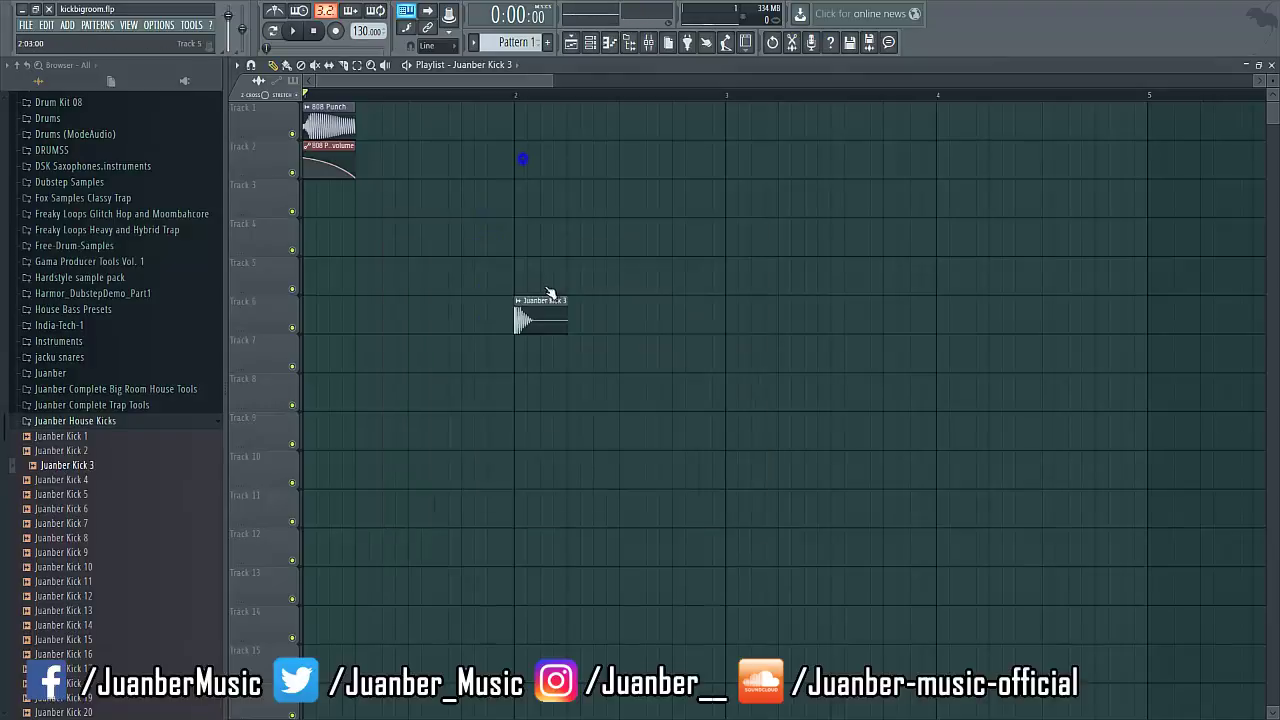
# Move the Juanber Kick 3 clip to the start of Track 3, trim its silent tail and play the layers.
pyautogui.moveTo(540, 322); pyautogui.dragTo(308, 198)
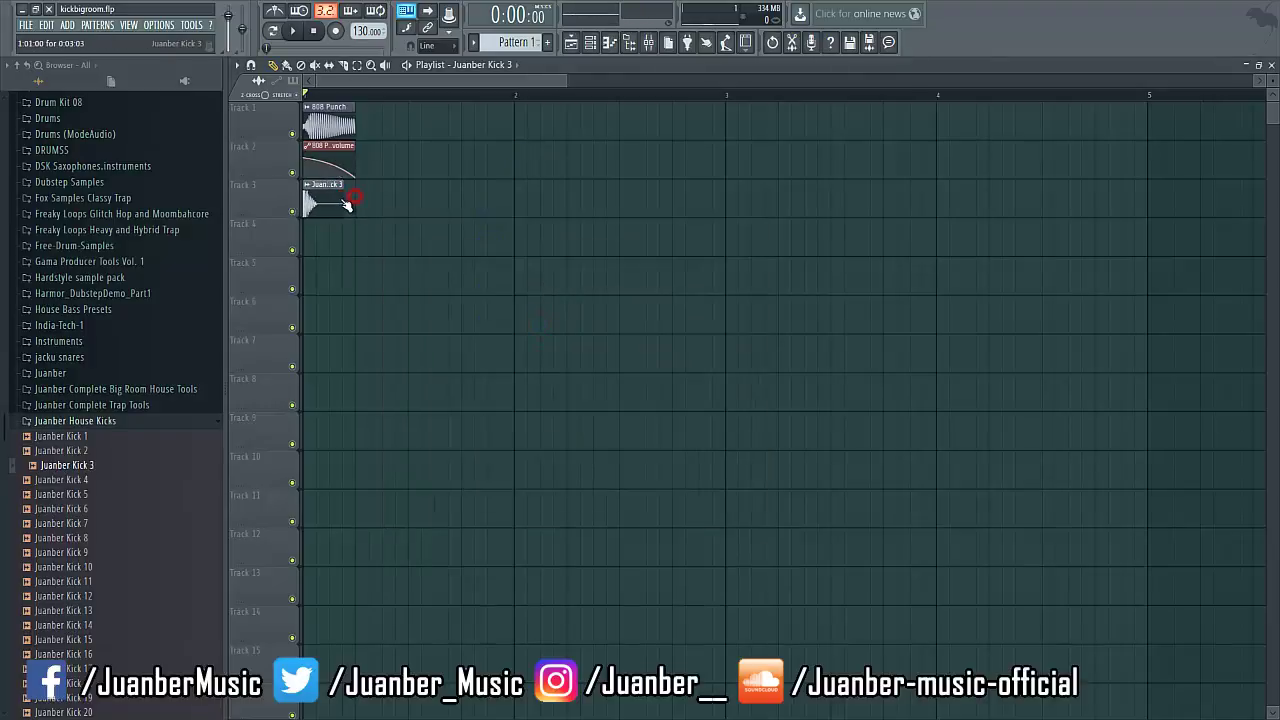
pyautogui.click(296, 95)
pyautogui.doubleClick(352, 200)
pyautogui.moveTo(352, 199); pyautogui.dragTo(328, 197)
pyautogui.press('space')
# Route the Juanber Kick 3 channel to mixer track 2 and lower the Insert 2 fader to about -9.7 dB.
pyautogui.doubleClick(328, 197)
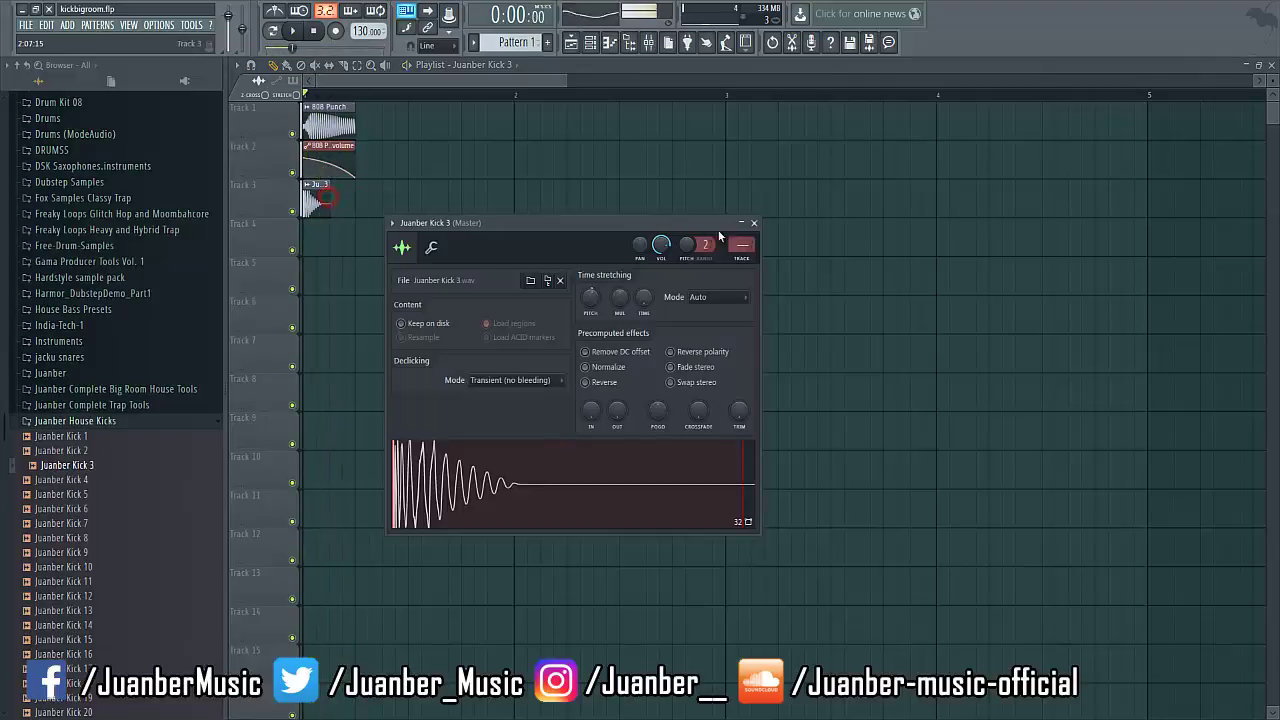
pyautogui.press('space')
pyautogui.click(129, 24)
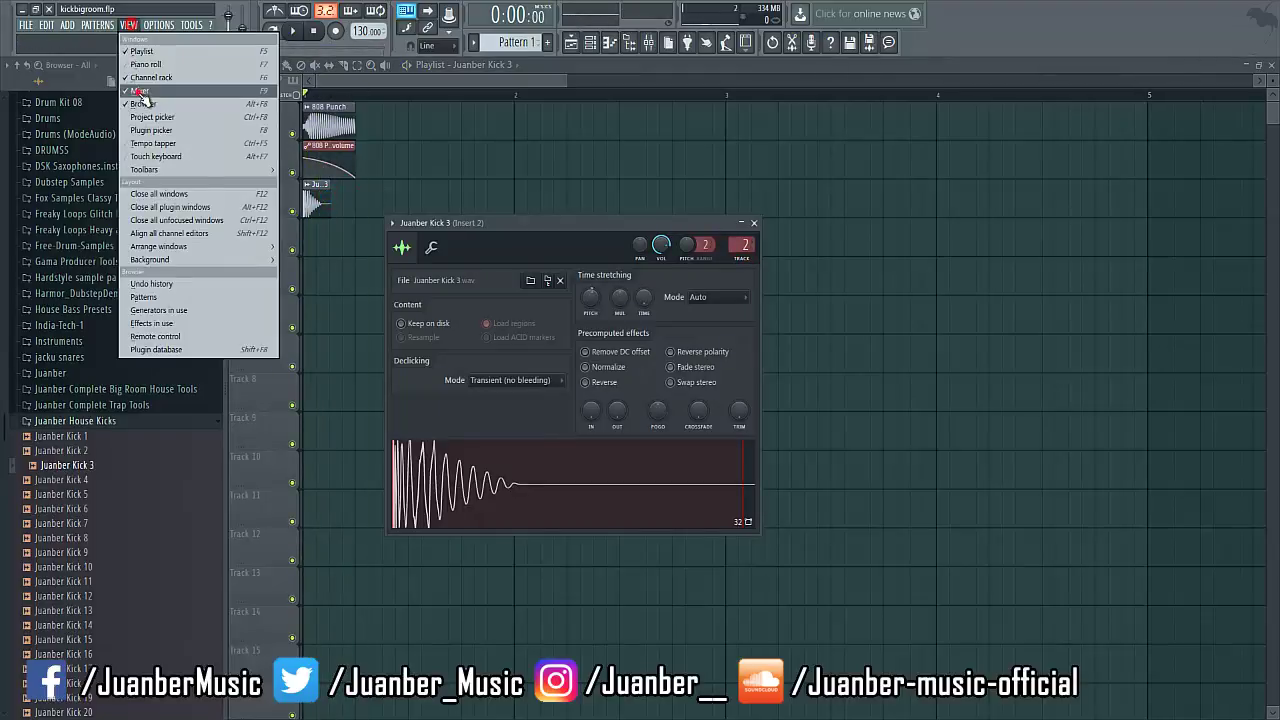
pyautogui.click(150, 93)
pyautogui.press('space')
pyautogui.moveTo(363, 405)
pyautogui.mouseDown()
pyautogui.moveTo(357, 385)
pyautogui.moveTo(360, 402)
pyautogui.mouseUp()
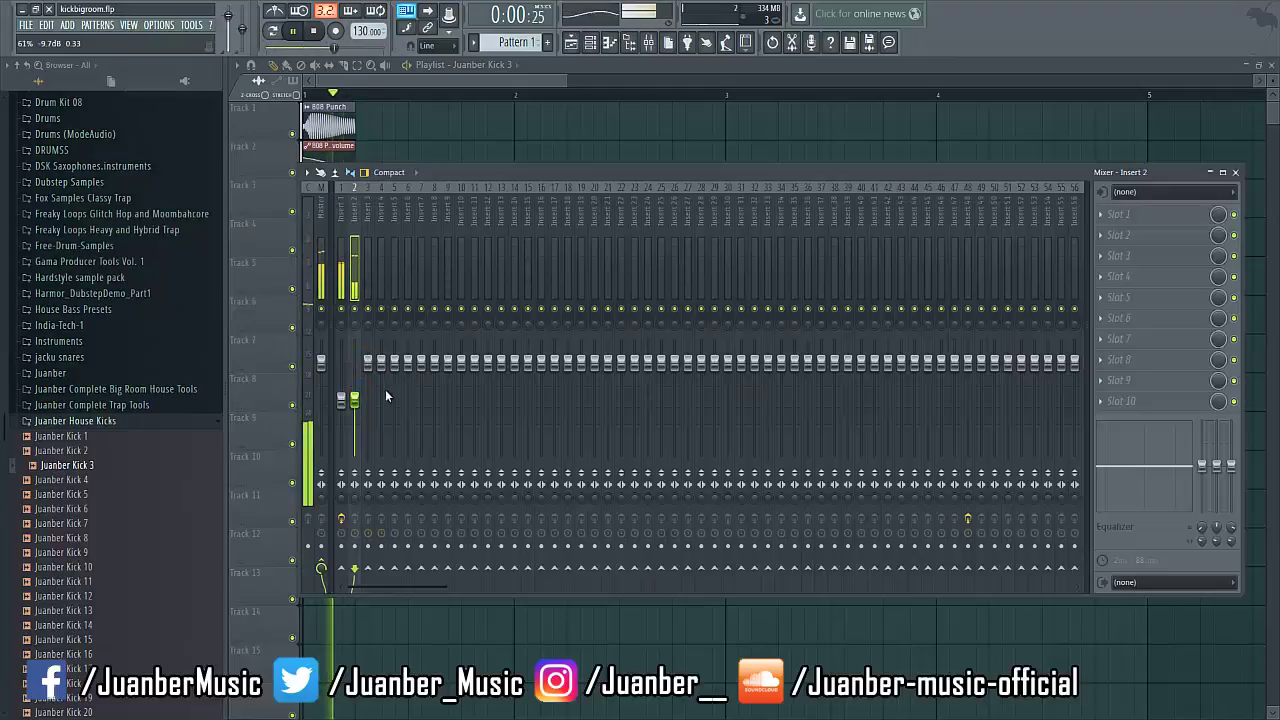
# Load MJUCjr into effect slot 2 of Insert 2 with Compress at 5.0 dB and Make-up at 7.2.
pyautogui.click(1118, 235)
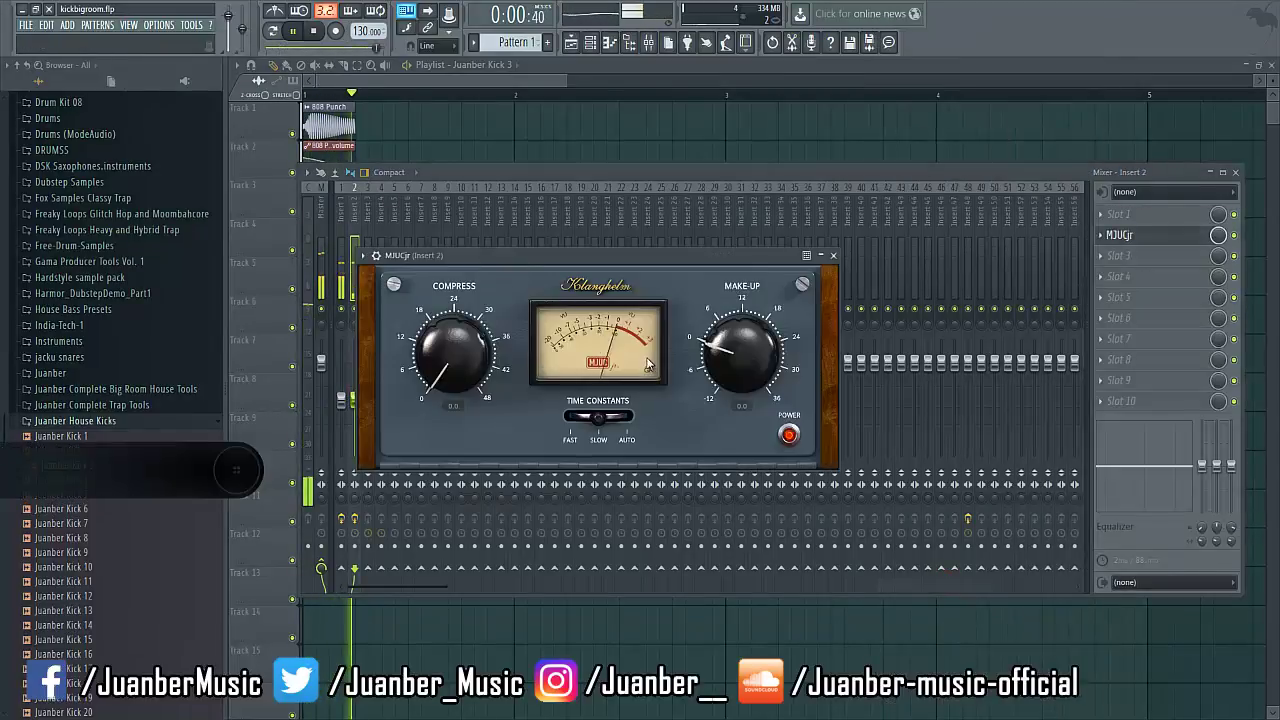
pyautogui.moveTo(455, 361); pyautogui.dragTo(470, 333)
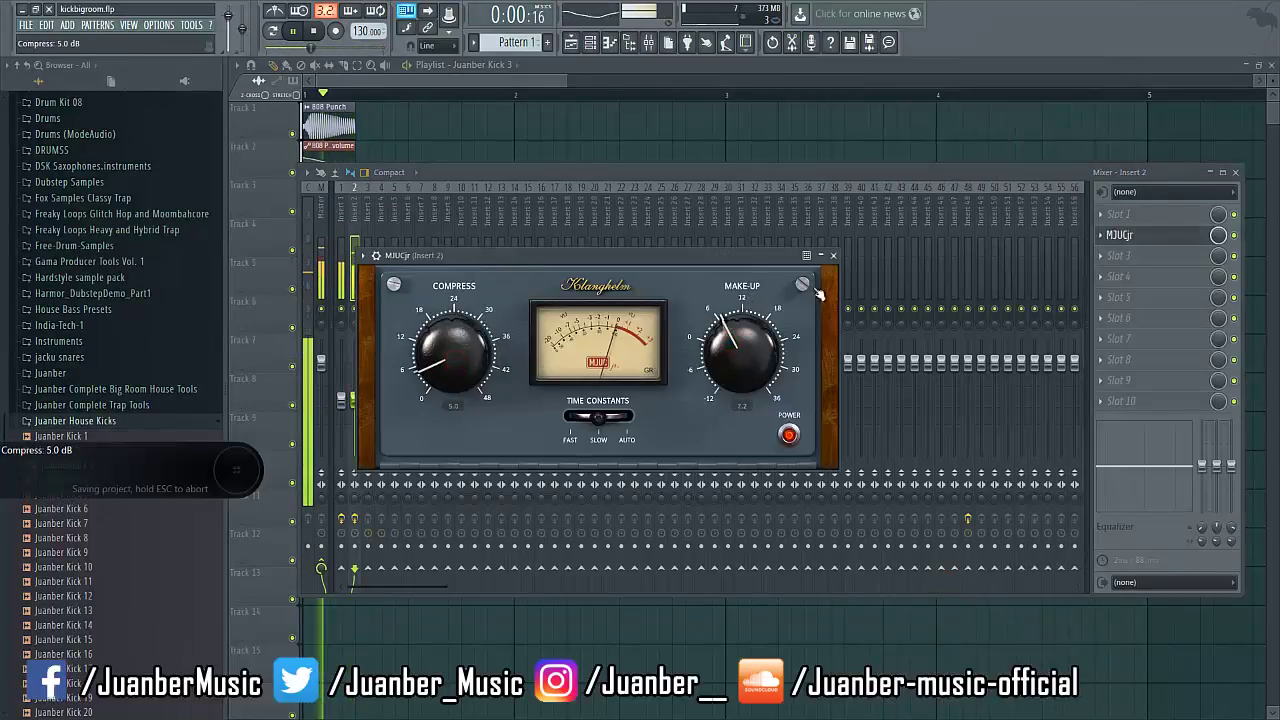
pyautogui.click(833, 256)
# Lower the Insert 2 fader further to balance the layered kick against the 808 Punch, and stop playback.
pyautogui.moveTo(355, 400); pyautogui.dragTo(352, 446)
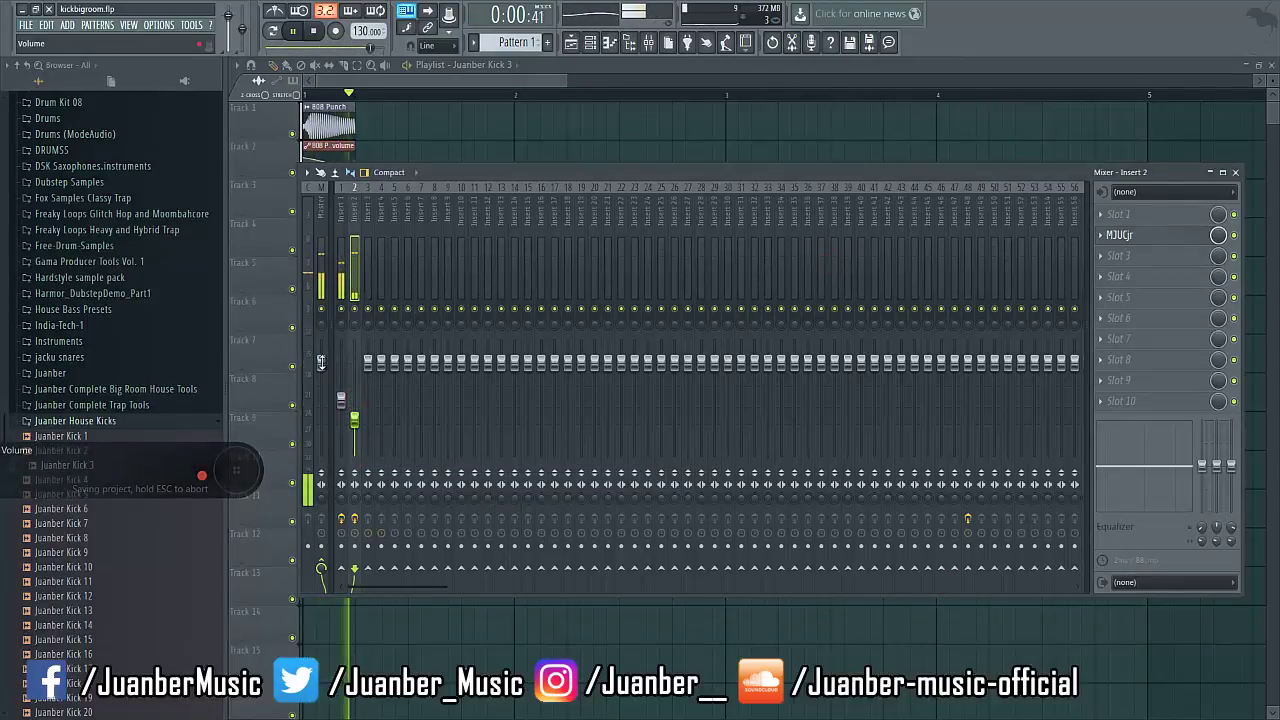
pyautogui.moveTo(354, 418); pyautogui.dragTo(358, 420)
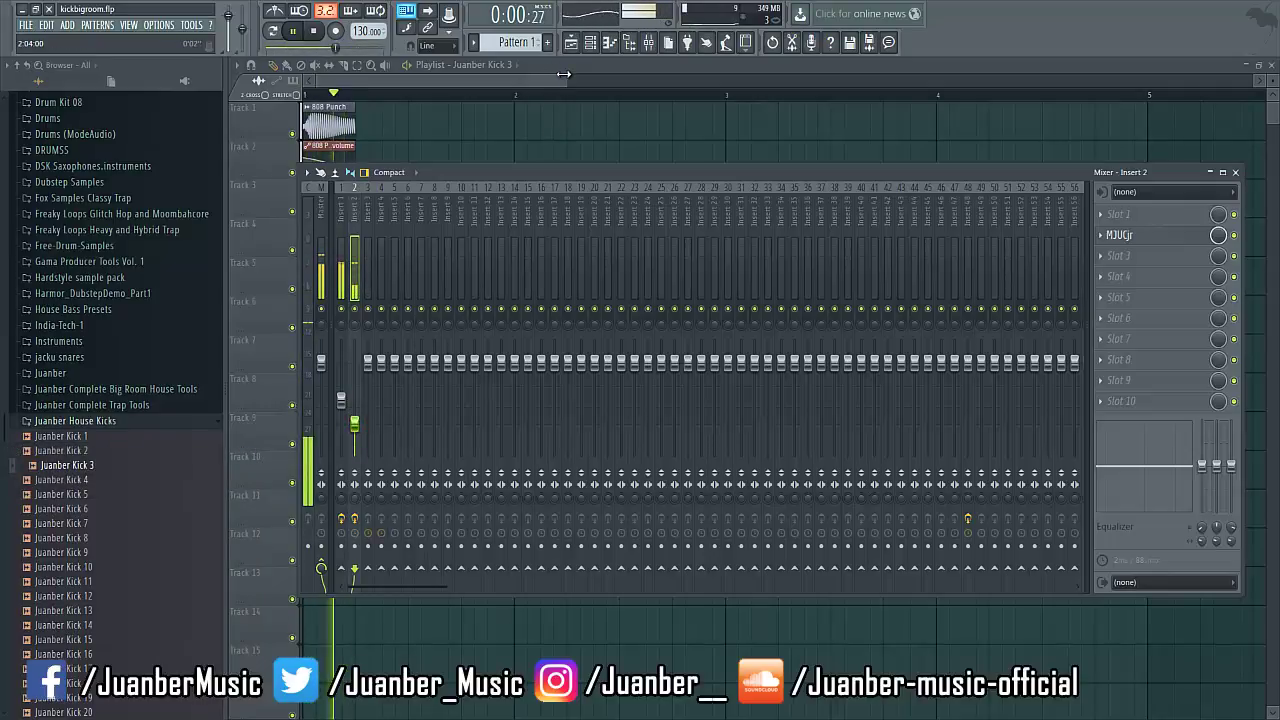
pyautogui.press('space')
pyautogui.moveTo(565, 77); pyautogui.dragTo(682, 79)
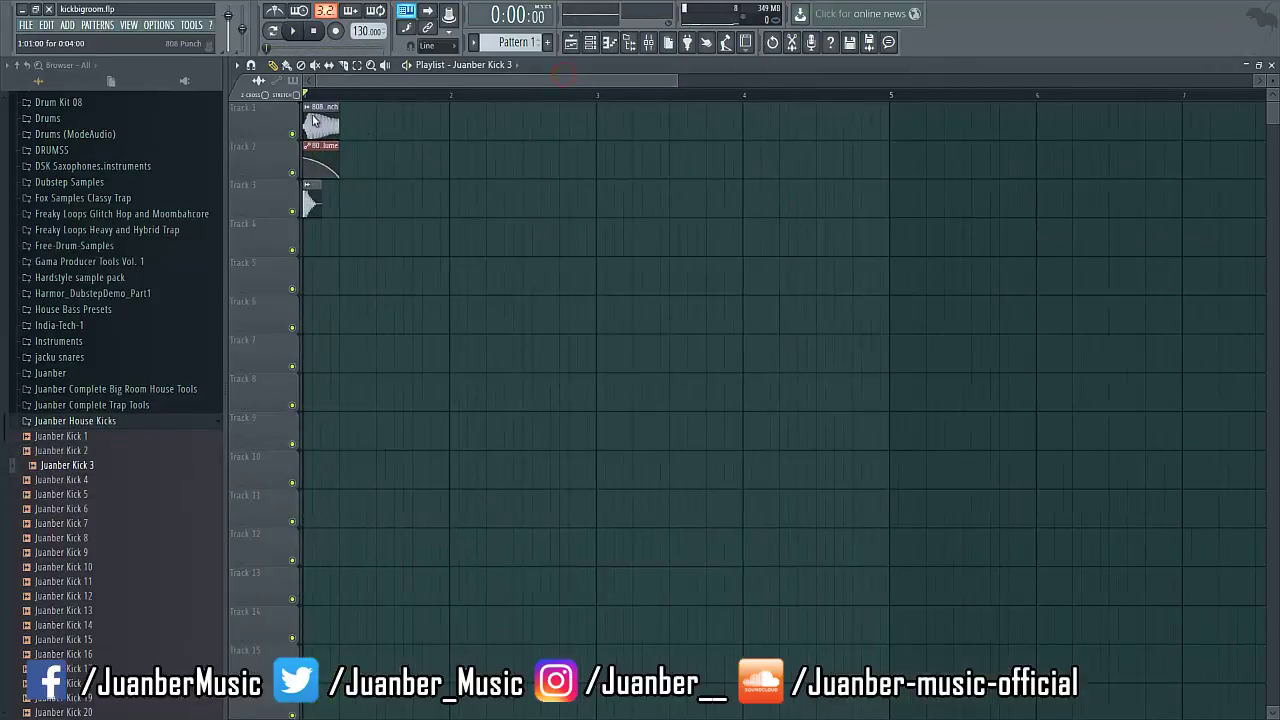
pyautogui.doubleClick(313, 118)
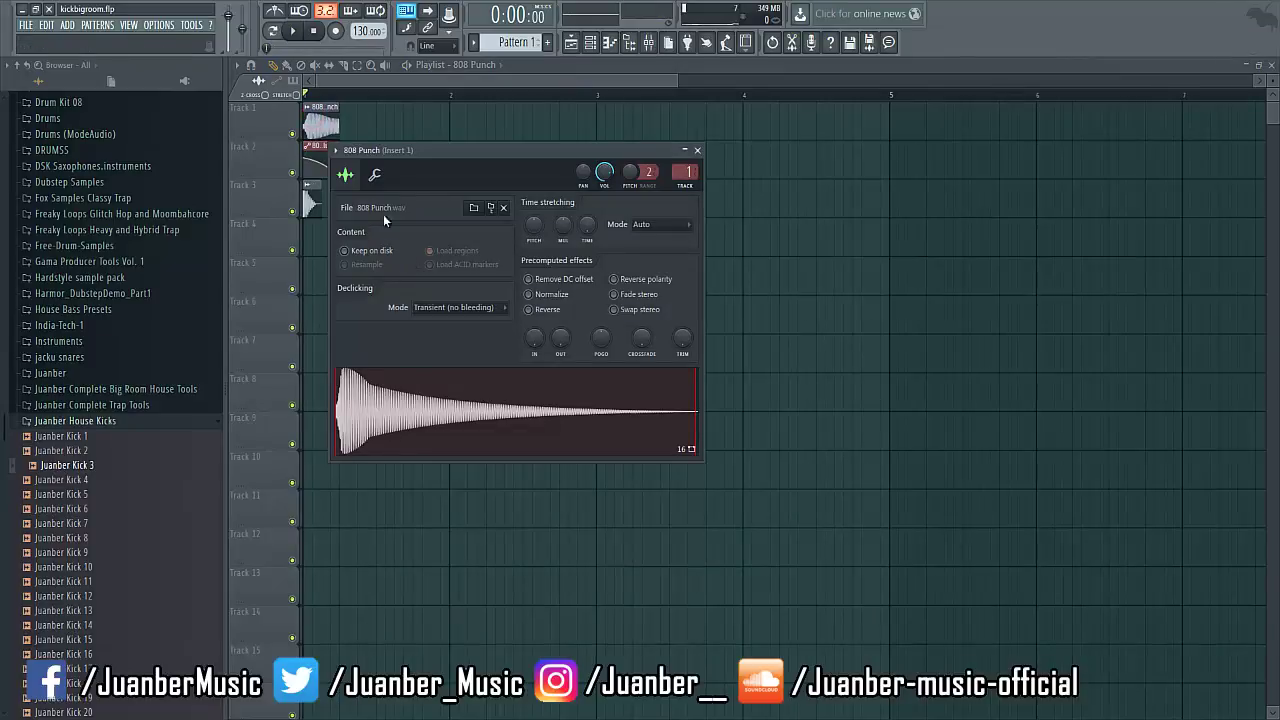
pyautogui.press('Escape')
# Show the mixer and load Edison into effect slot 1 of the Master track.
pyautogui.click(133, 26)
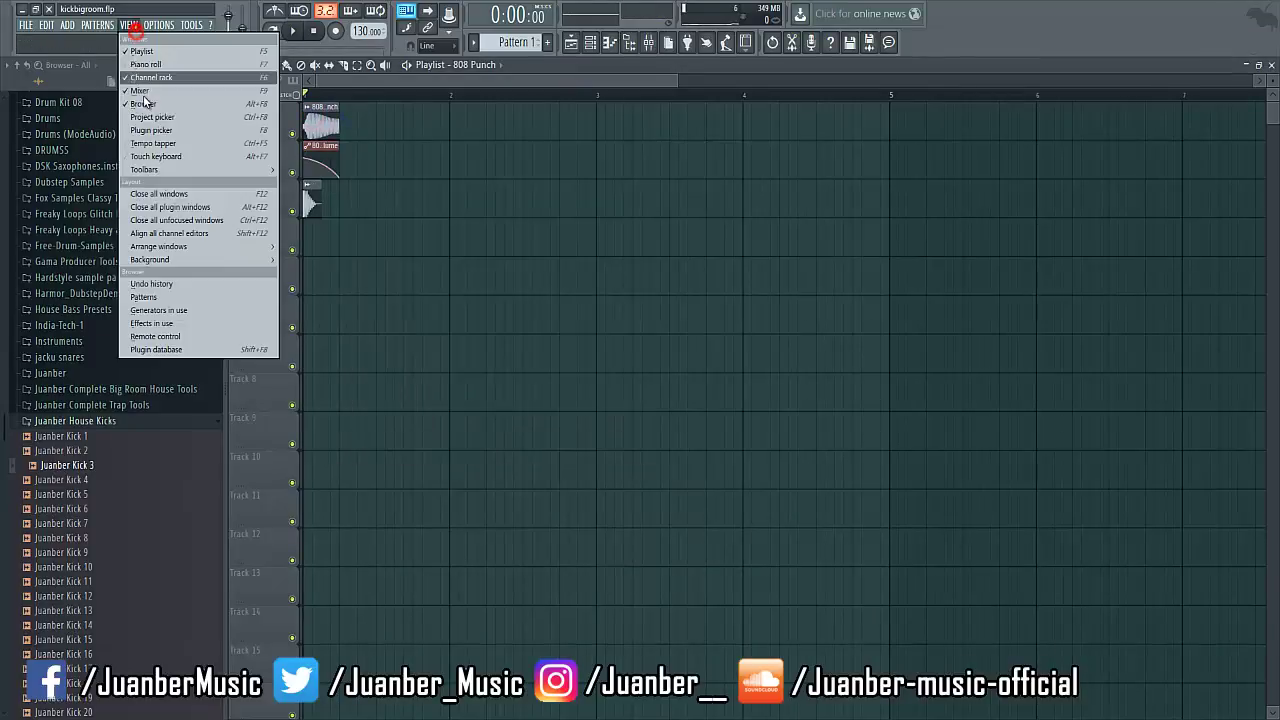
pyautogui.click(140, 90)
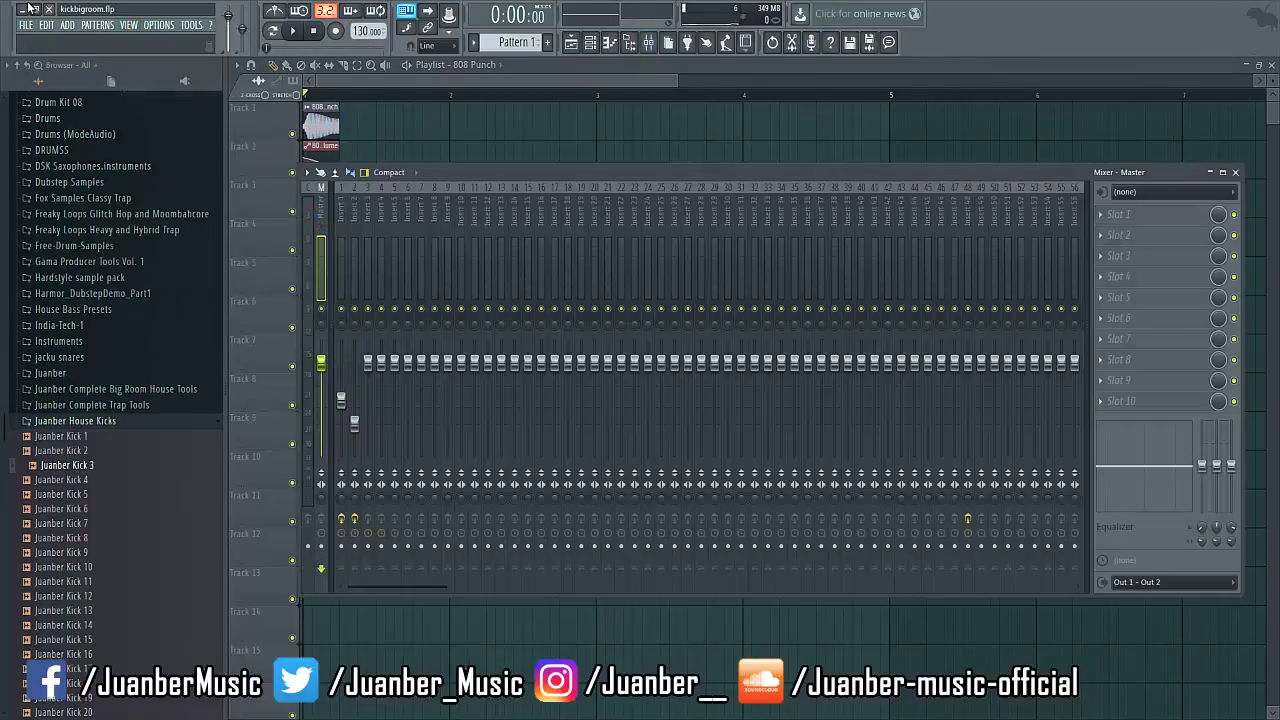
pyautogui.click(1148, 207)
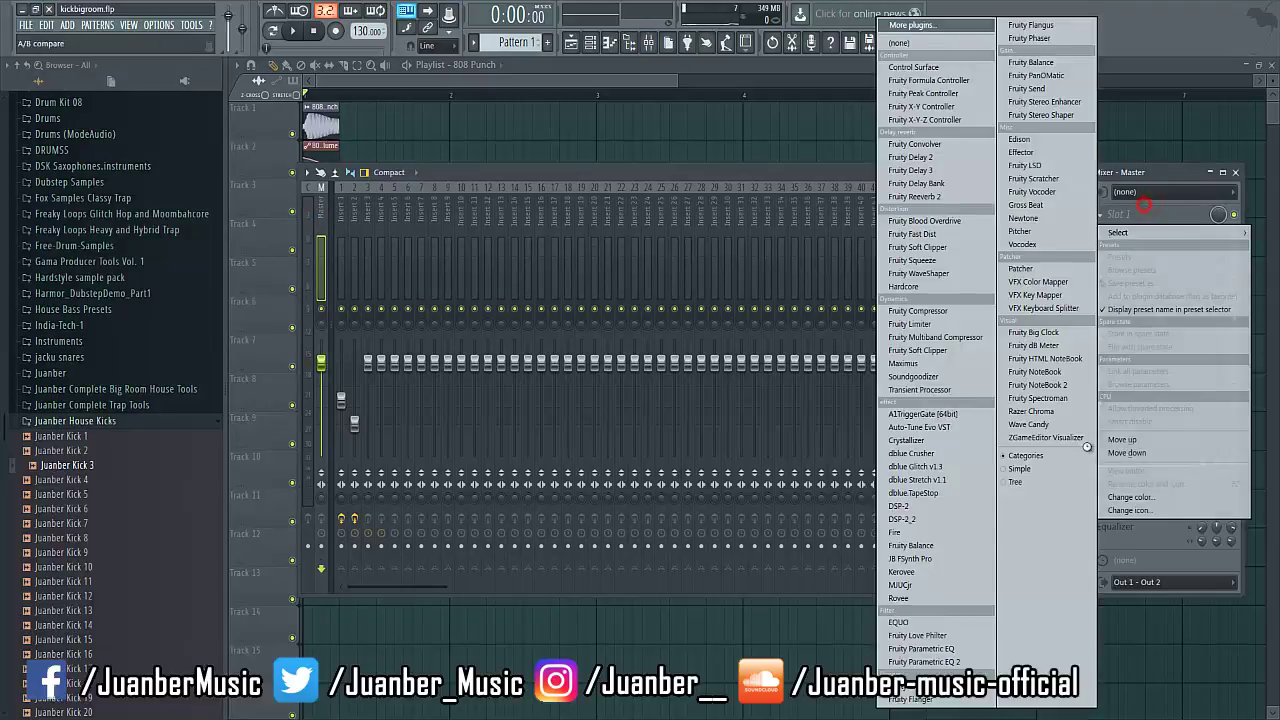
pyautogui.click(1016, 140)
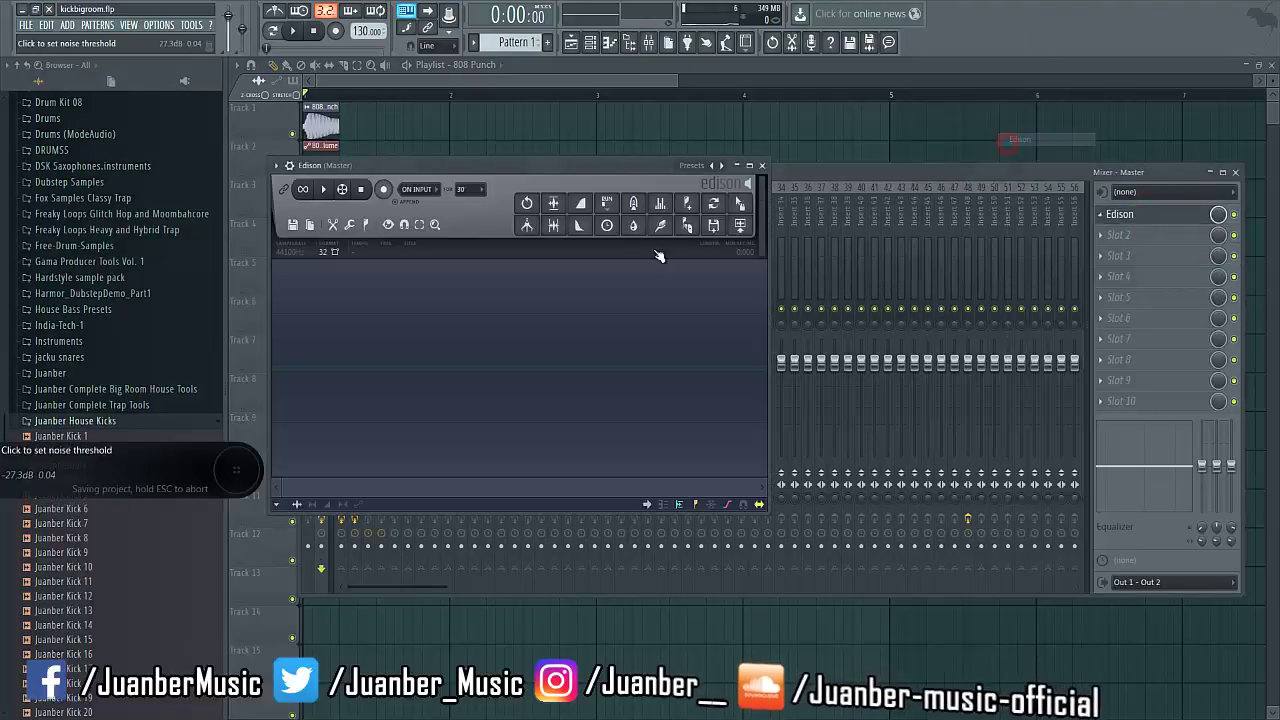
# Record the layered kick into Edison in On Play mode for a couple of repeats, and stop playback.
pyautogui.click(383, 189)
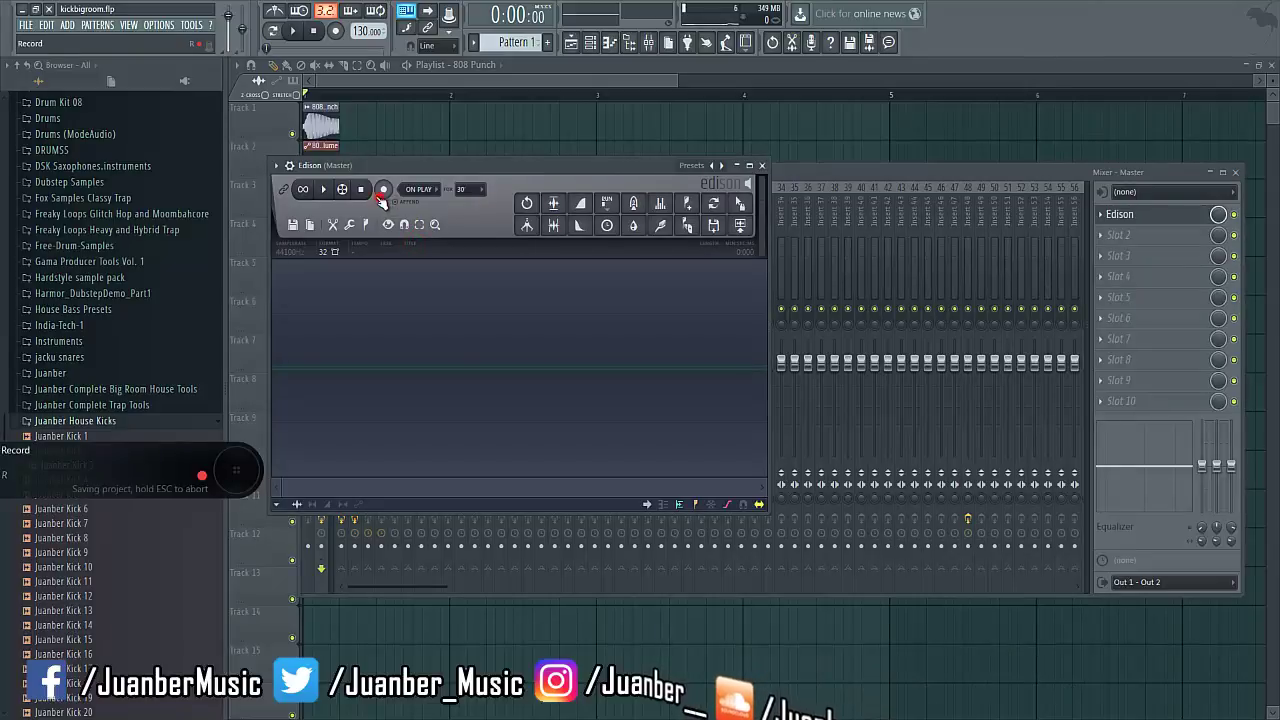
pyautogui.click(293, 31)
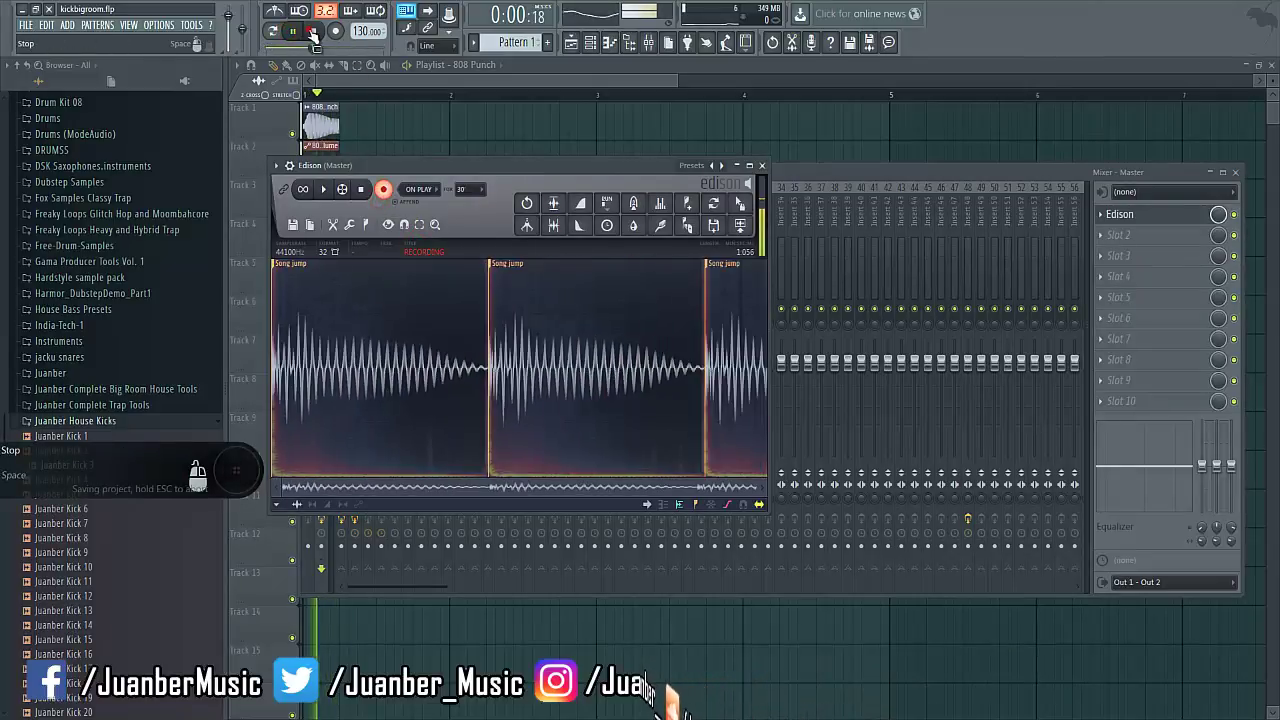
pyautogui.click(314, 33)
# Place the Edison recording on Track 1 at bar 2 and audition its first kick hit using a time selection.
pyautogui.moveTo(738, 203); pyautogui.dragTo(814, 124)
pyautogui.moveTo(814, 124); pyautogui.dragTo(487, 97)
pyautogui.press('space')
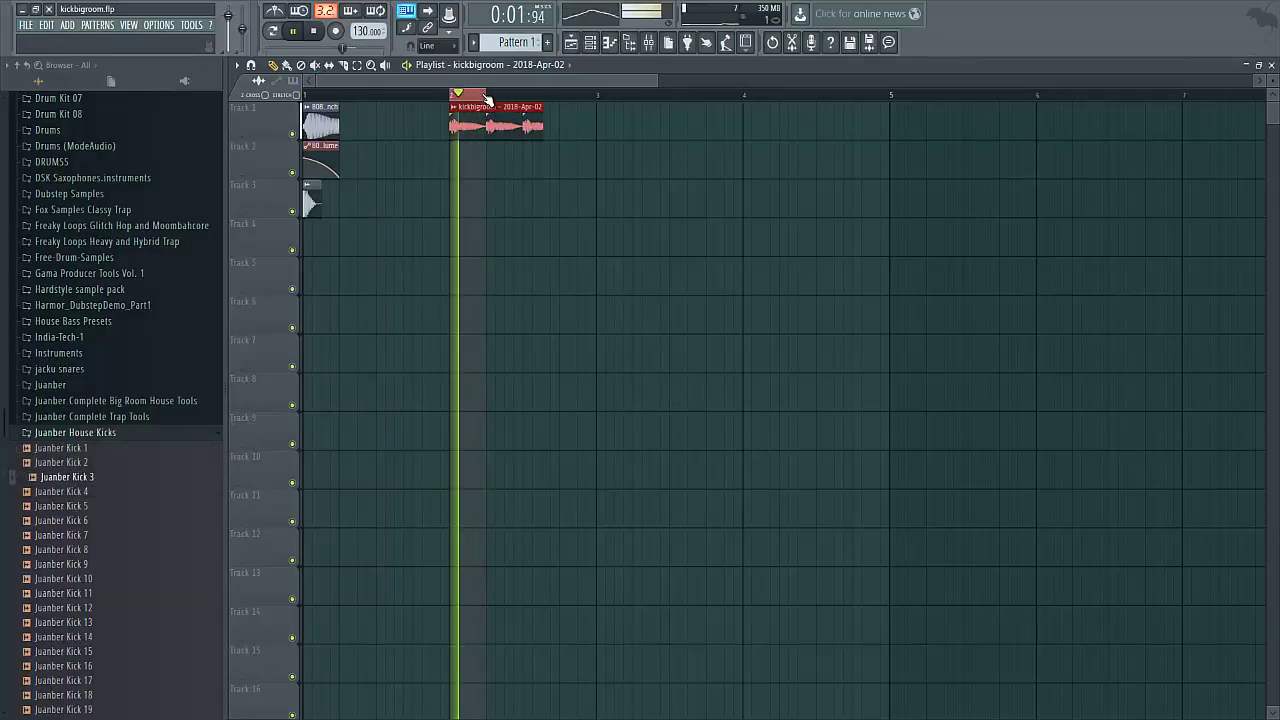
pyautogui.press('space')
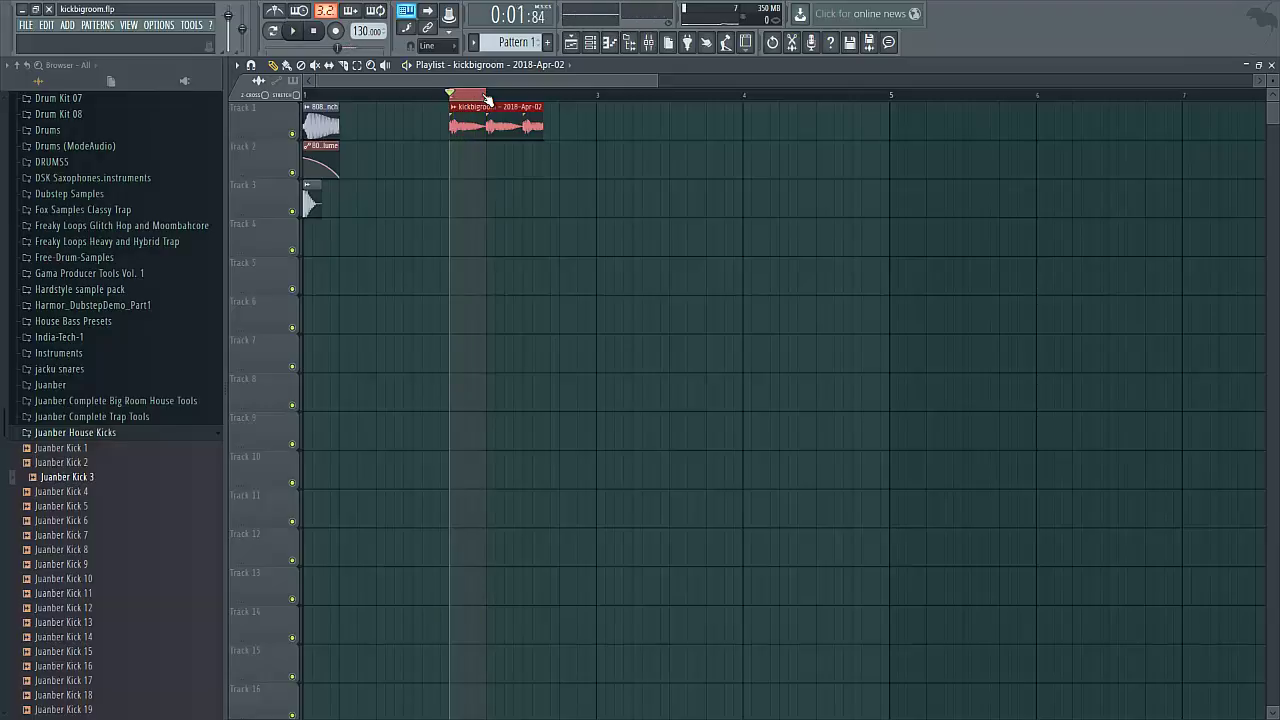